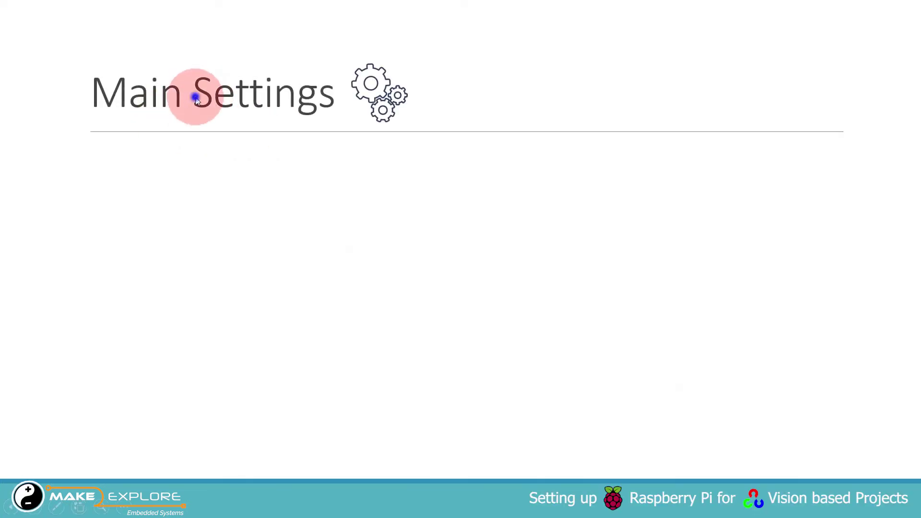
Reveal the first Main Settings point, Update EEPROM, on the slide
click(385, 96)
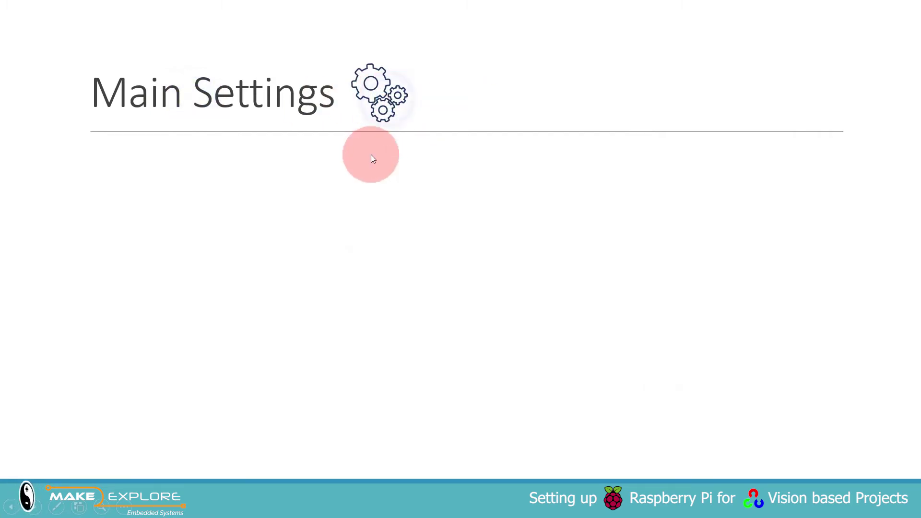
key(Right)
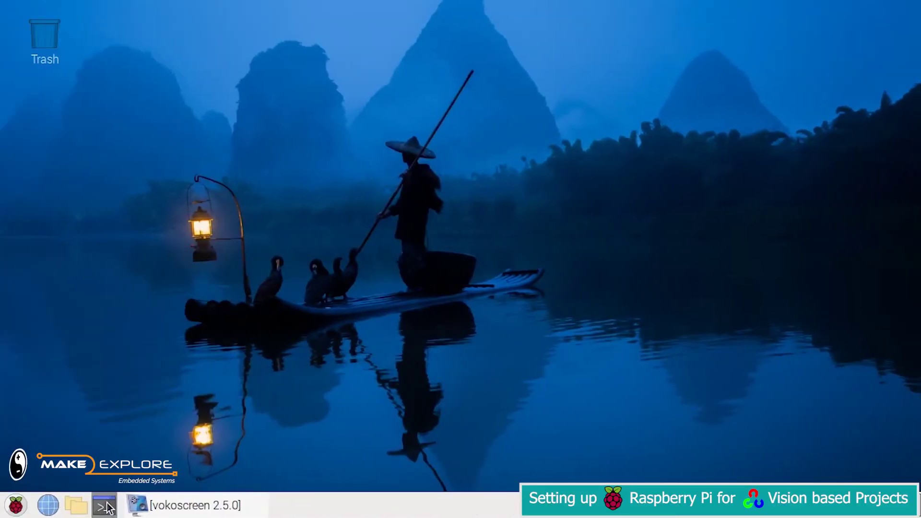
Open two terminal windows and arrange them side by side at full height
click(108, 507)
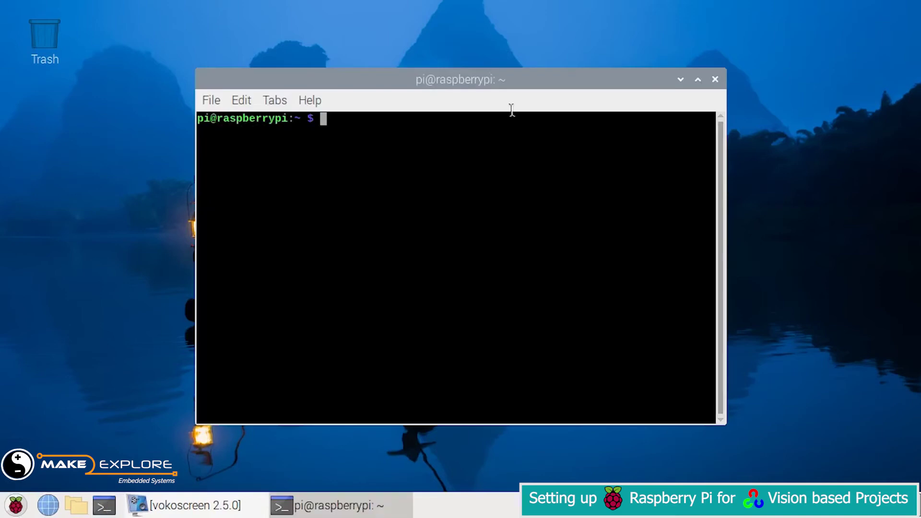
drag(508, 77, 313, 28)
drag(272, 364, 284, 490)
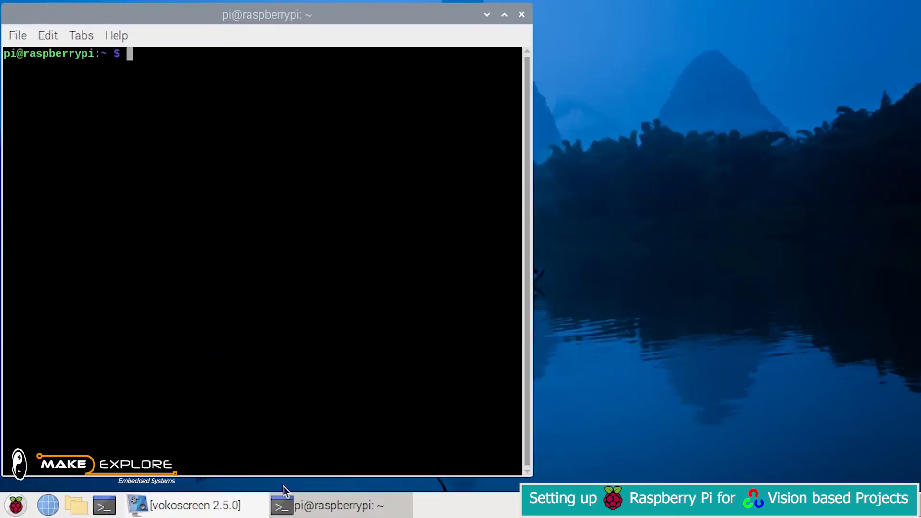
click(104, 505)
drag(677, 158, 574, 124)
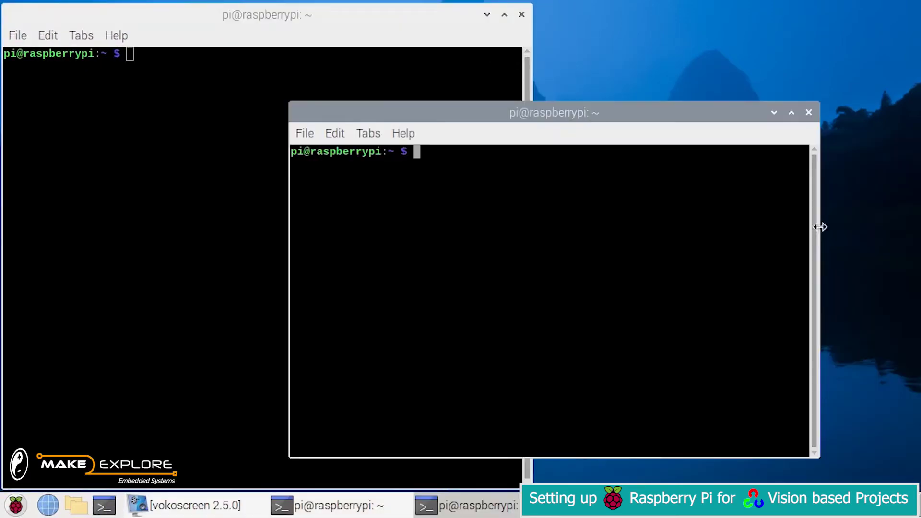
drag(822, 226, 765, 230)
drag(602, 111, 821, 12)
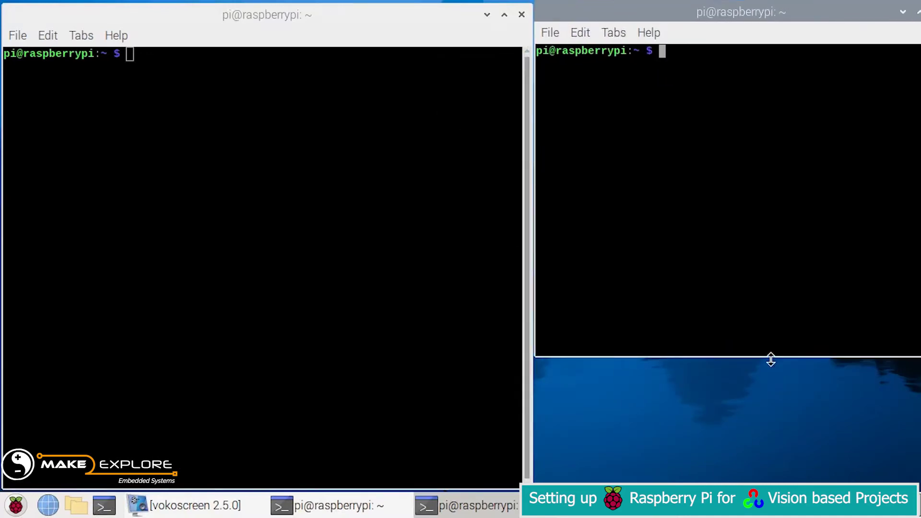
drag(771, 359, 768, 484)
Run cat /proc/device-tree/model in the left terminal, showing Raspberry Pi 4 Model B Rev 1.1
click(211, 112)
text(cat)
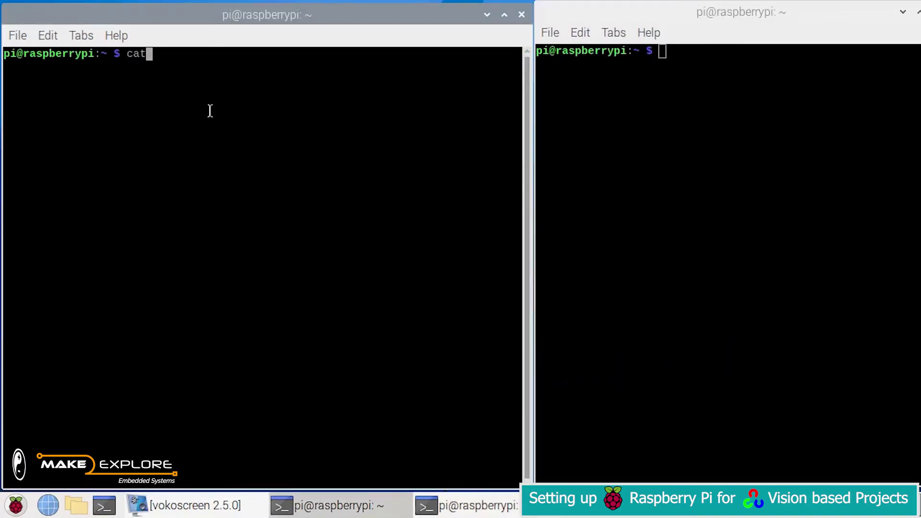
text( /proc/)
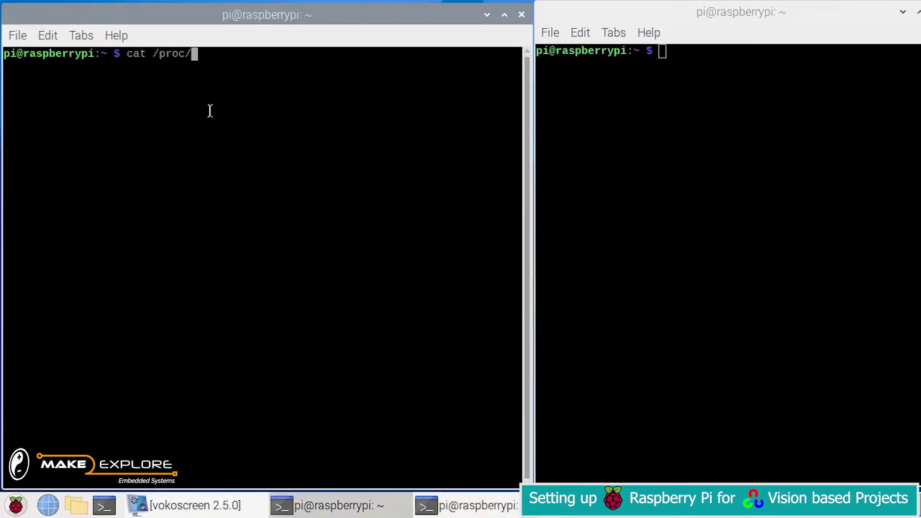
text(device-tree)
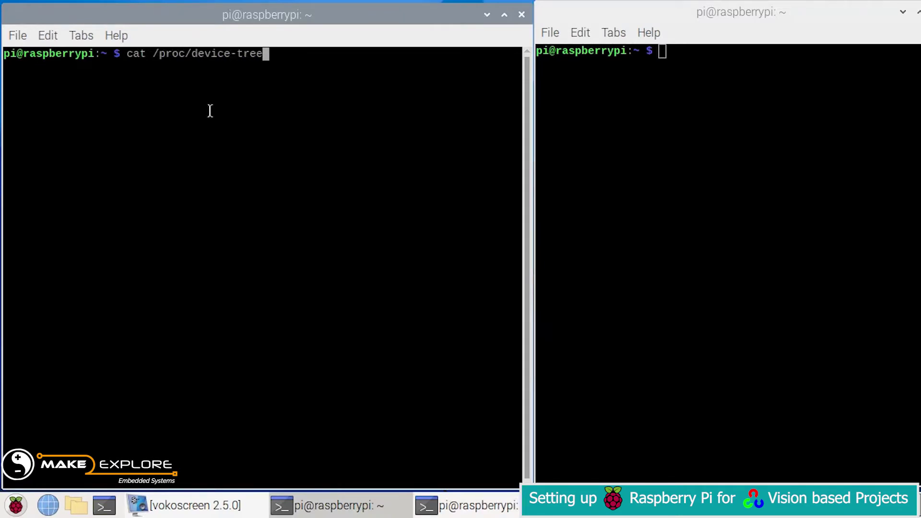
text(/mo)
key(Tab)
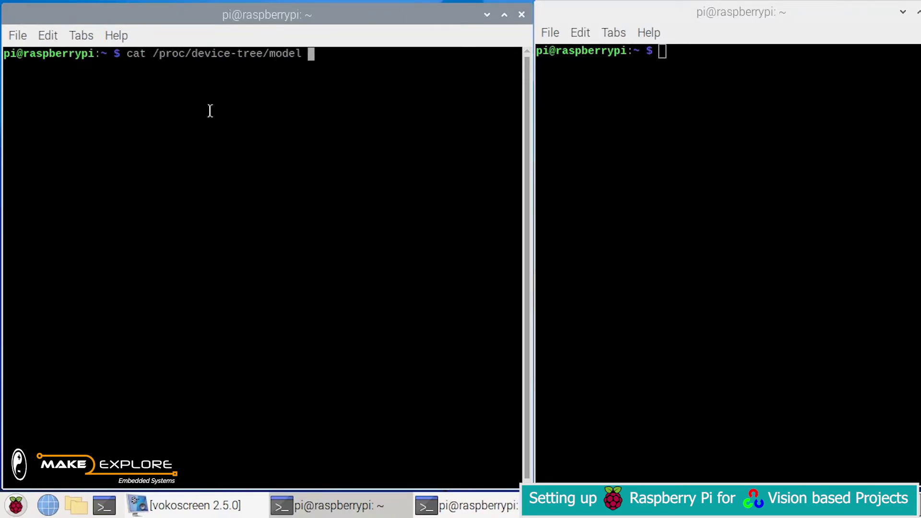
drag(124, 54, 309, 56)
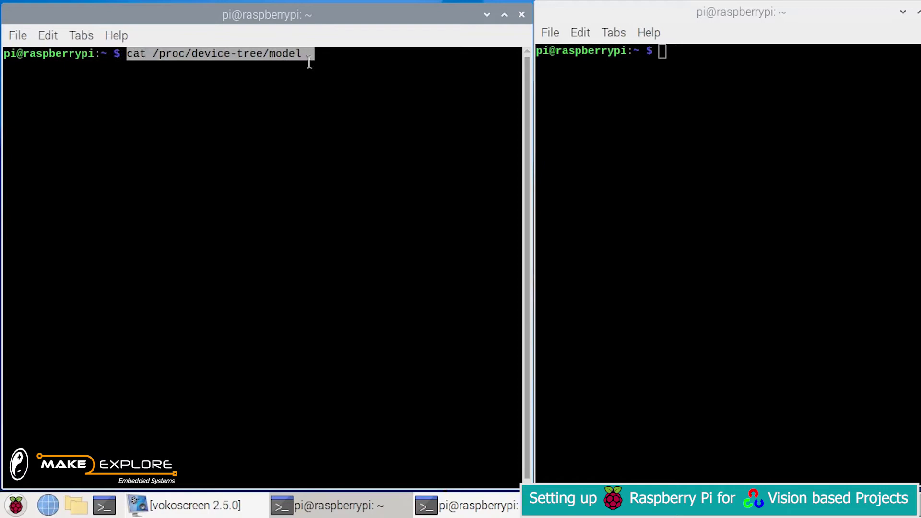
click(331, 64)
key(Return)
key(Return)
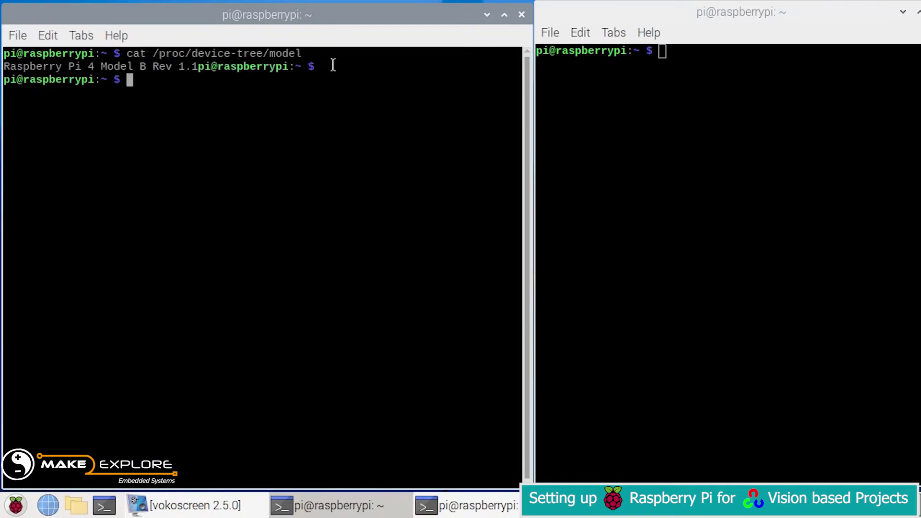
drag(7, 67, 97, 66)
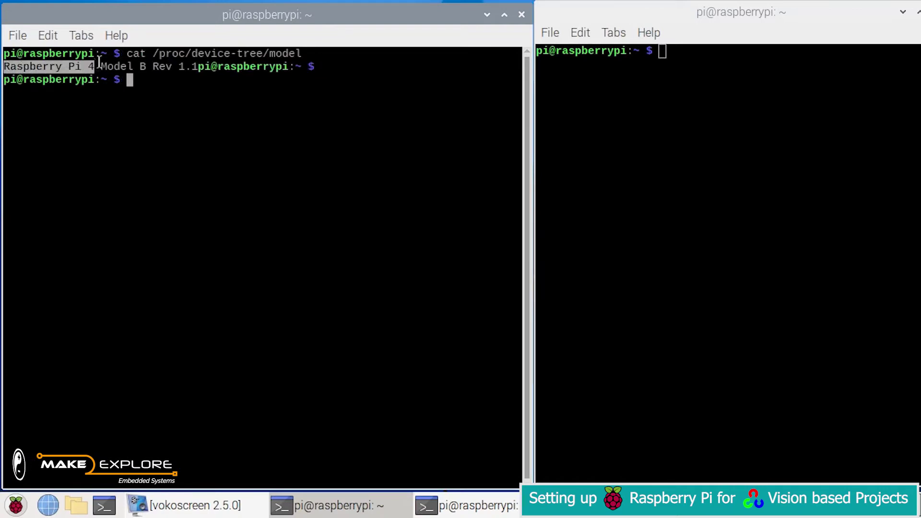
click(142, 67)
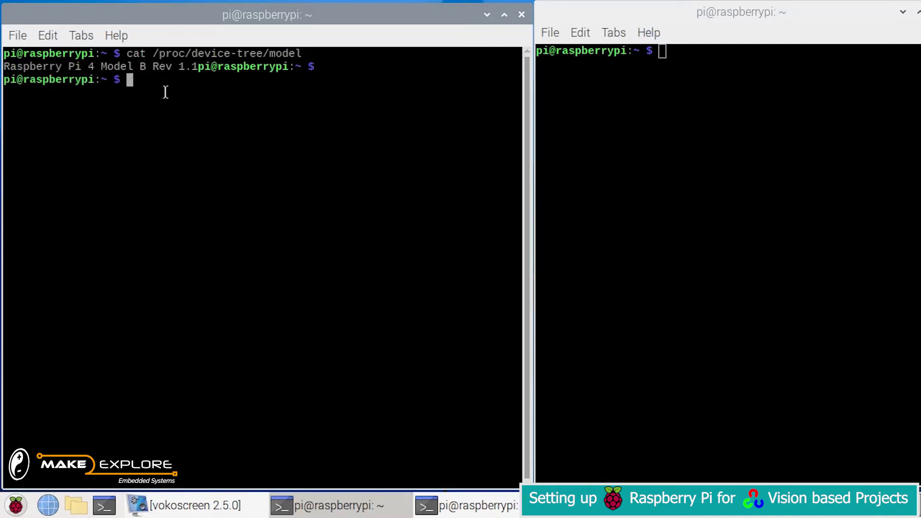
key(Return)
Run cat /etc/os-release to show Raspbian GNU/Linux 10 (buster) and its version lines
text(c)
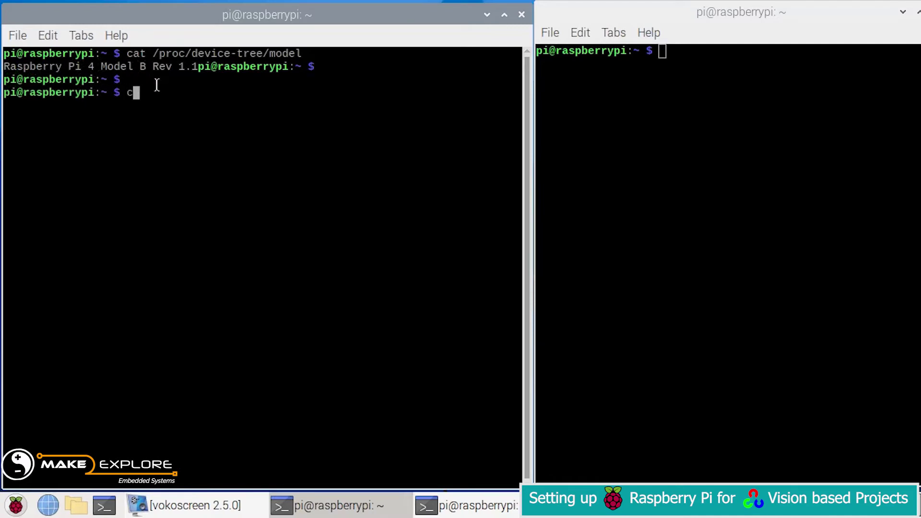
text(at /etc/)
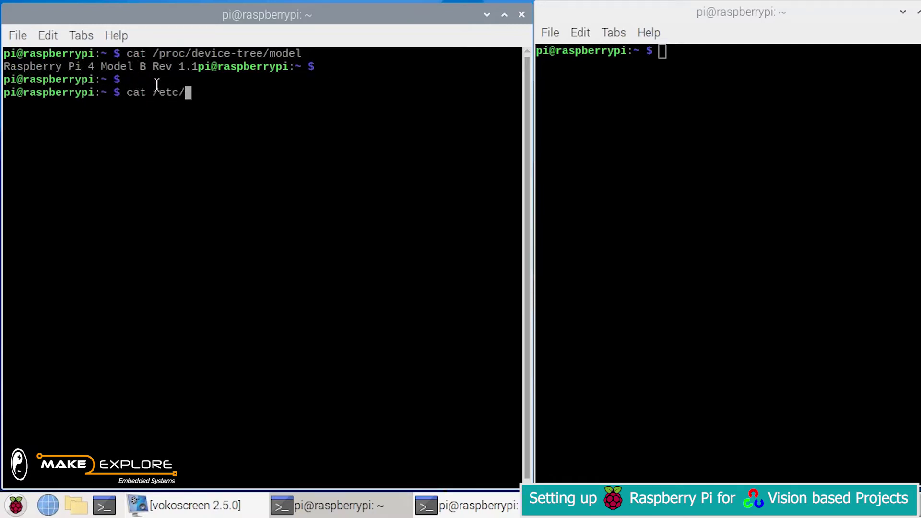
text(os)
key(Tab)
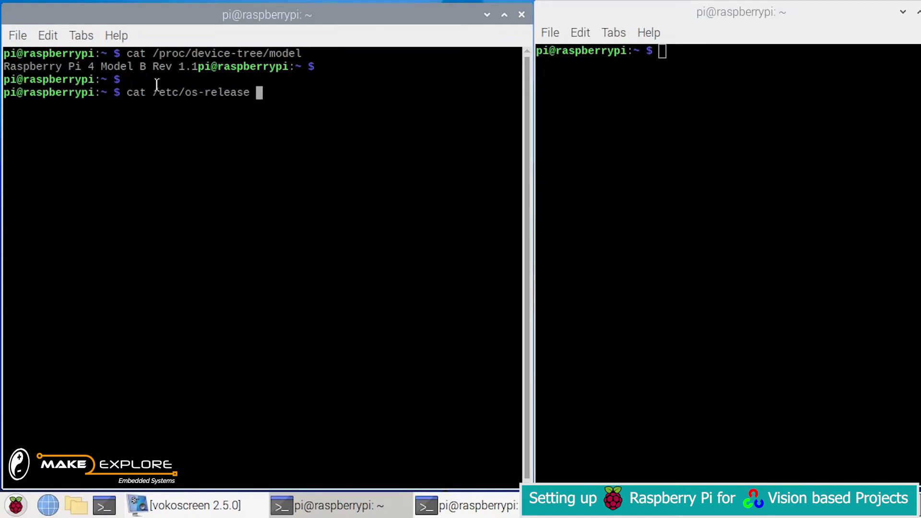
key(Return)
drag(249, 92, 1, 105)
drag(172, 121, 2, 108)
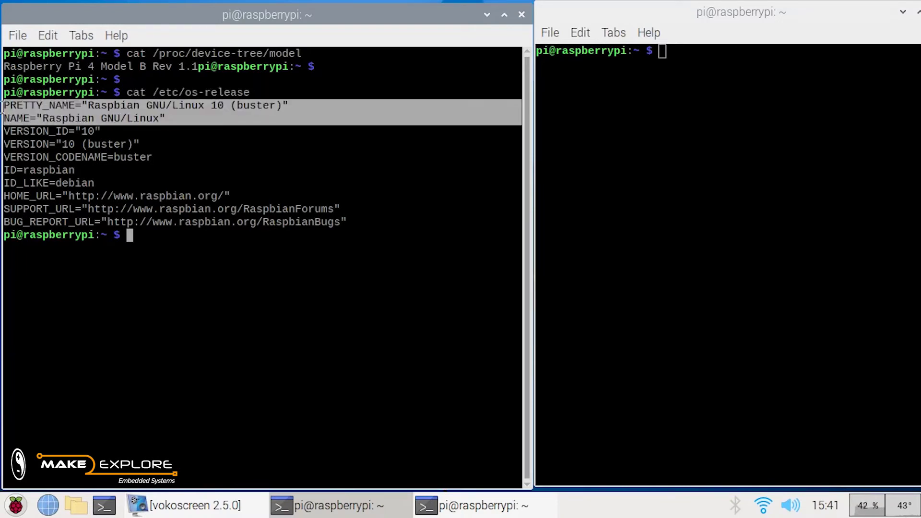
drag(162, 164, 2, 130)
click(173, 162)
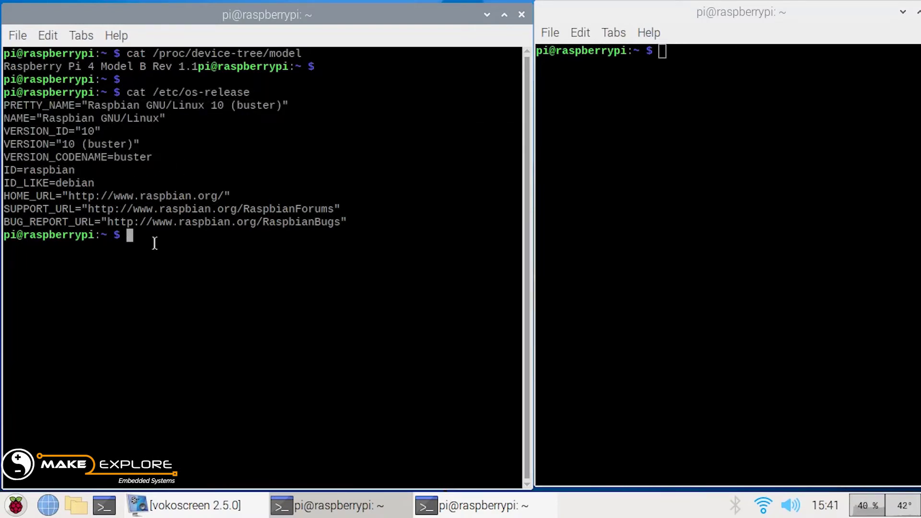
key(Return)
Run uname -a to show kernel version 5.10.63-v7l+ armv7l
text(uname -a)
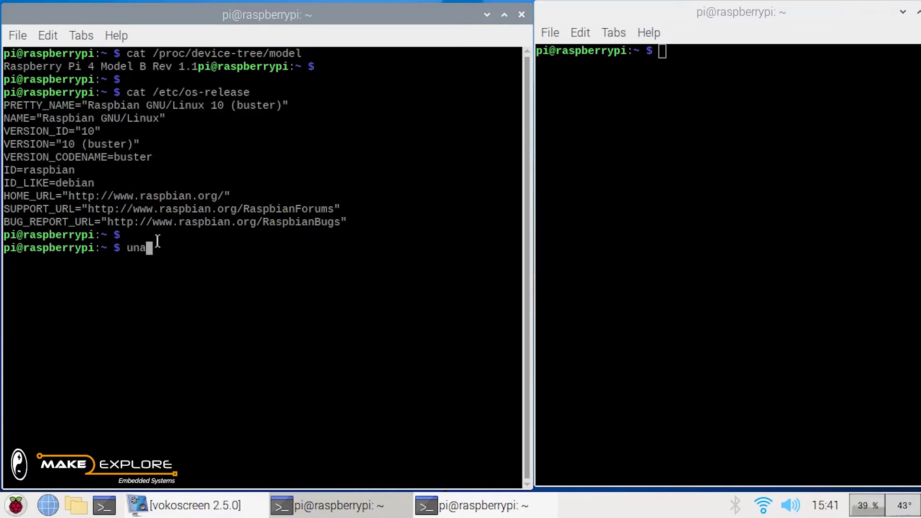
key(Return)
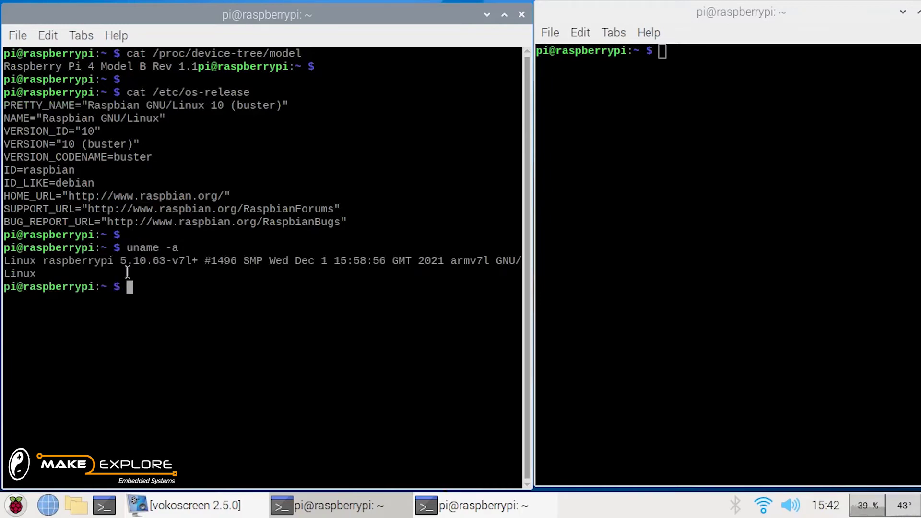
drag(4, 262, 166, 263)
click(169, 270)
click(183, 282)
click(705, 90)
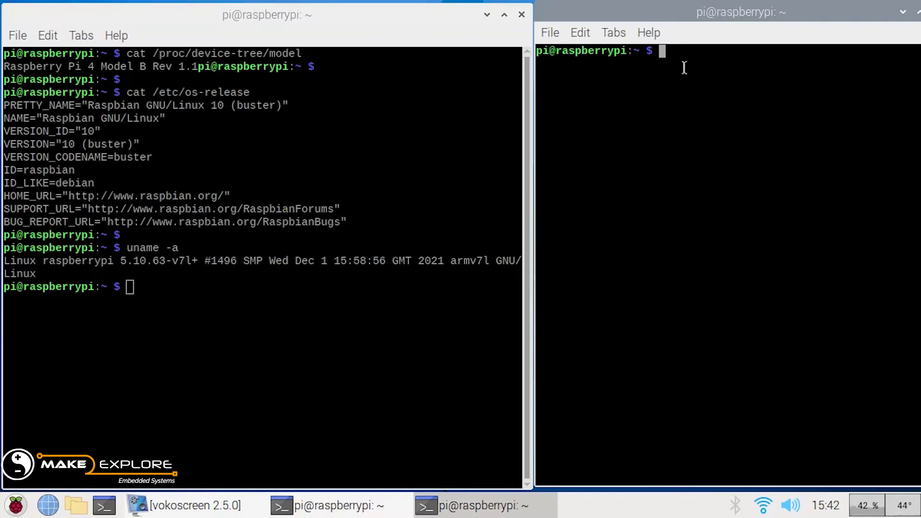
Launch htop in the right terminal, showing 1.83G memory and 100.0M swap
text(hto)
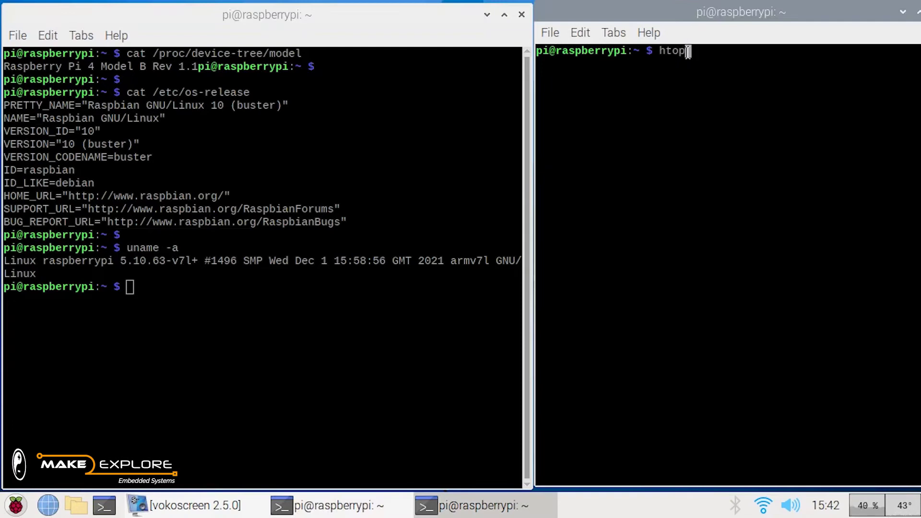
text(p)
key(Return)
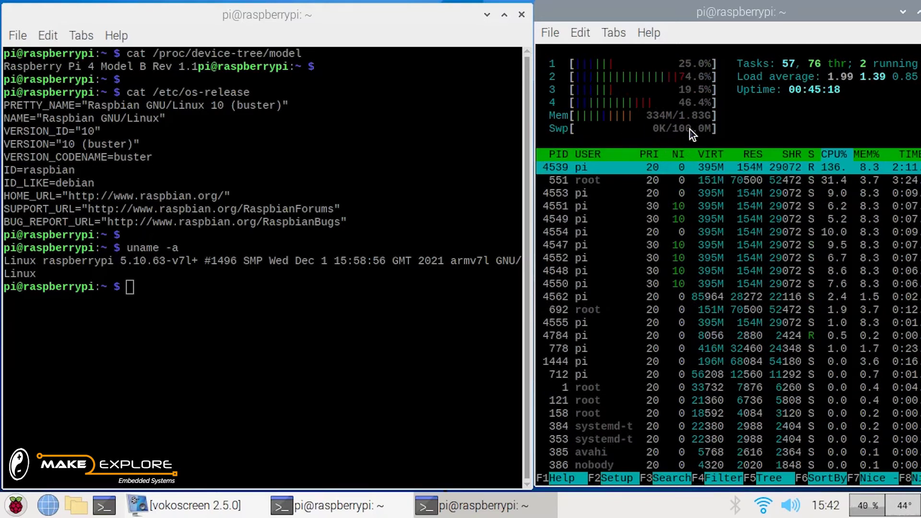
click(214, 289)
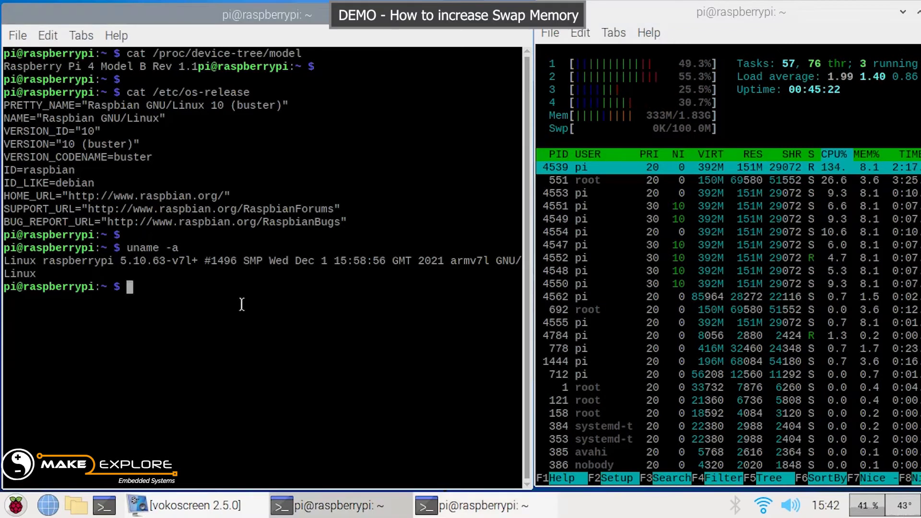
text(sudo nan)
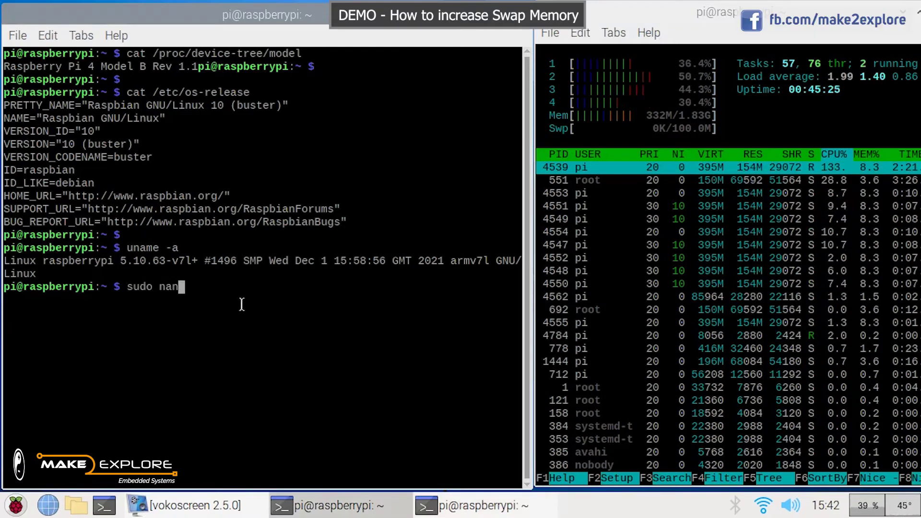
text(o /s)
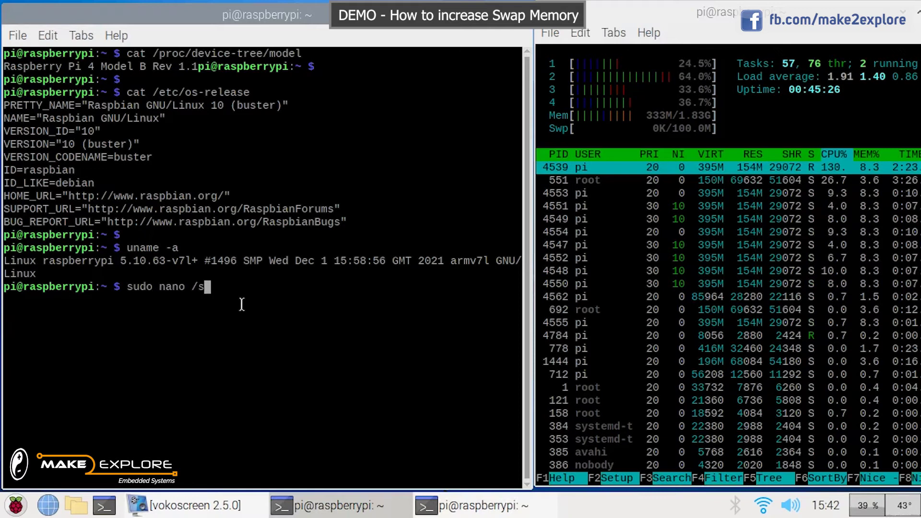
text(bin/dp)
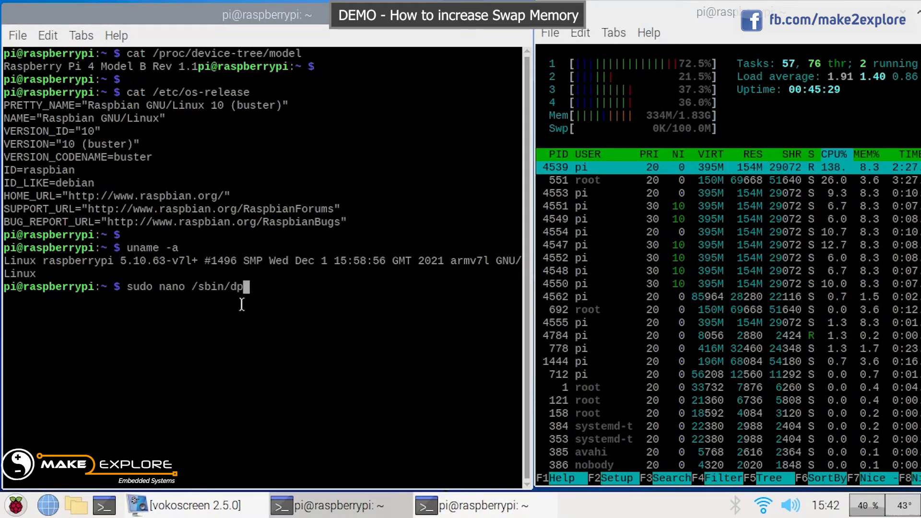
Open /sbin/dphys-swapfile in nano, confirm CONF_MAXSWAP=2048, and exit without saving
key(Tab)
drag(126, 287, 319, 283)
click(349, 288)
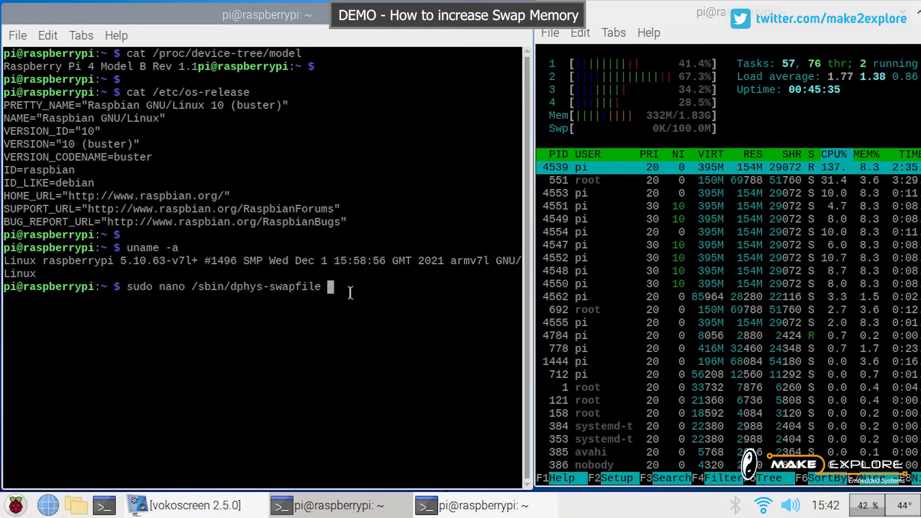
key(Return)
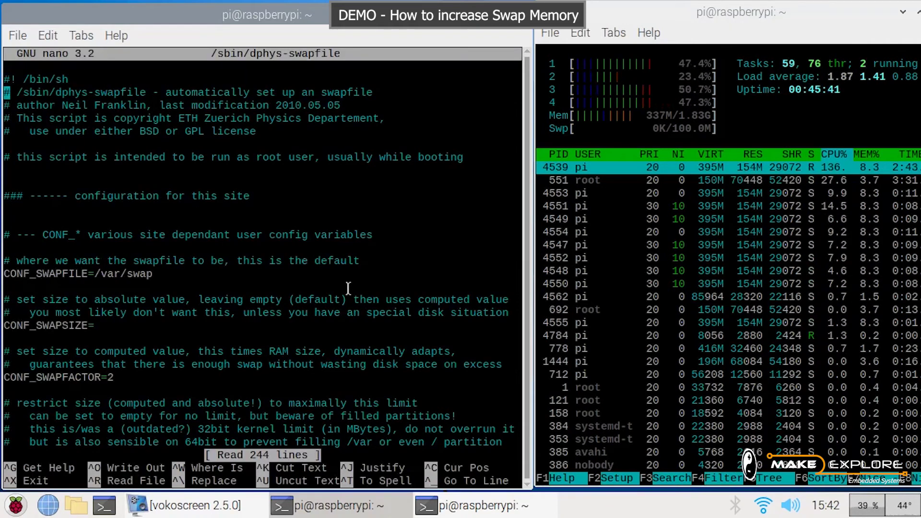
key(Down)
key(Down)
key(Down)
key(Down)
key(Down)
key(Down)
key(Down)
key(Down)
key(Down)
key(Down)
key(Down)
key(Down)
key(Down)
key(Down)
key(Down)
key(Down)
key(Down)
key(Down)
key(Down)
key(Down)
key(Down)
key(Down)
key(Down)
key(Down)
key(Down)
key(Down)
key(Down)
key(Down)
key(Down)
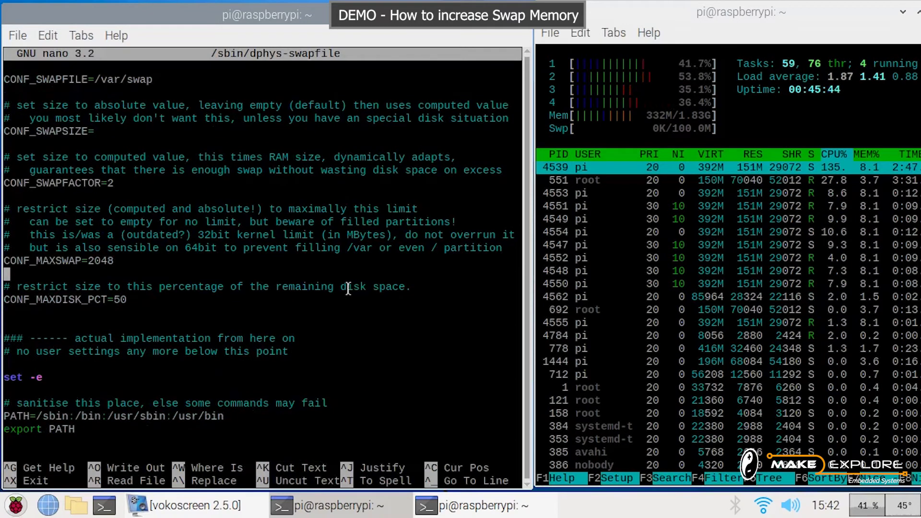
drag(126, 262, 21, 255)
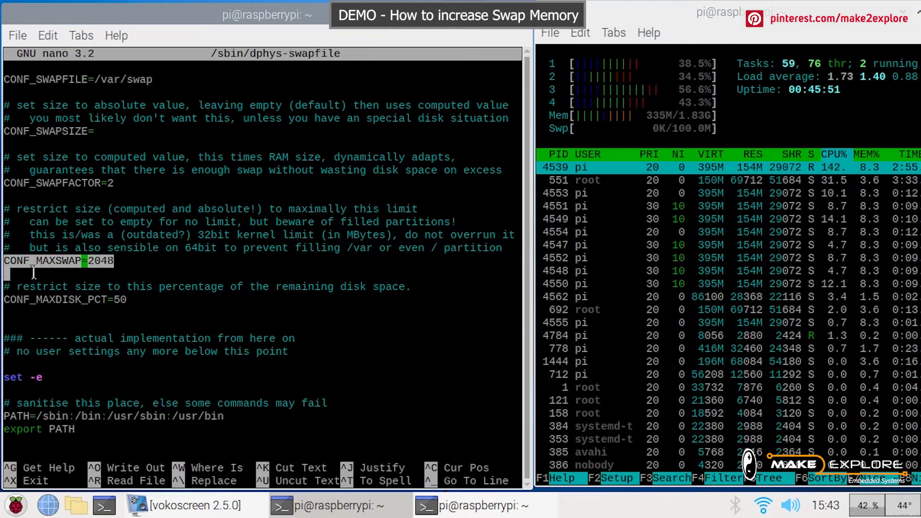
key(Right)
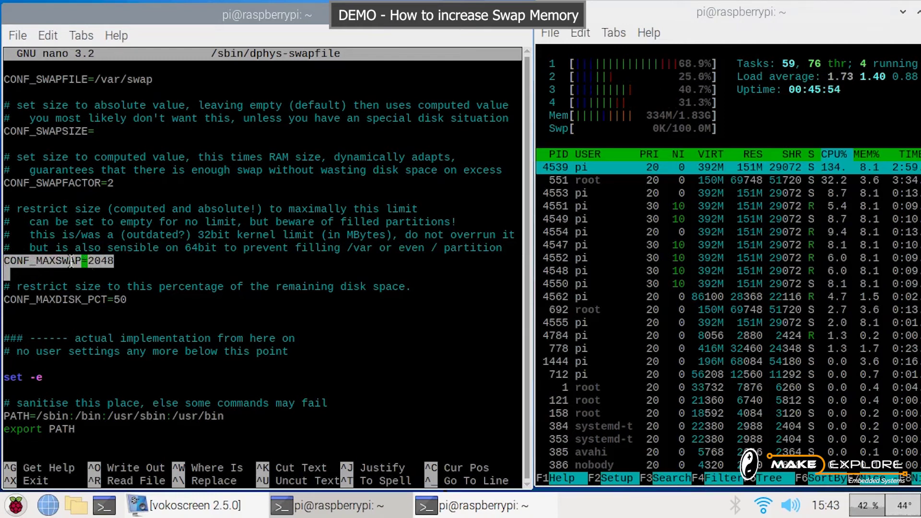
click(114, 260)
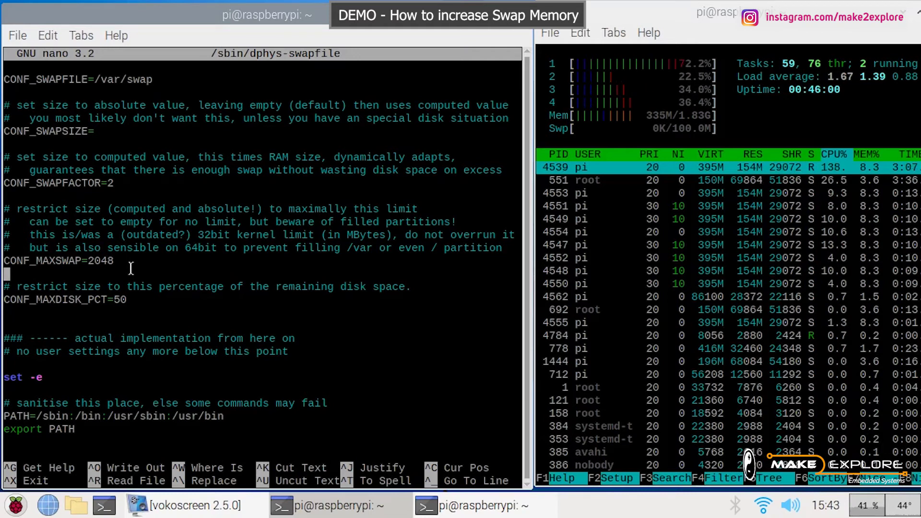
key(ctrl+x)
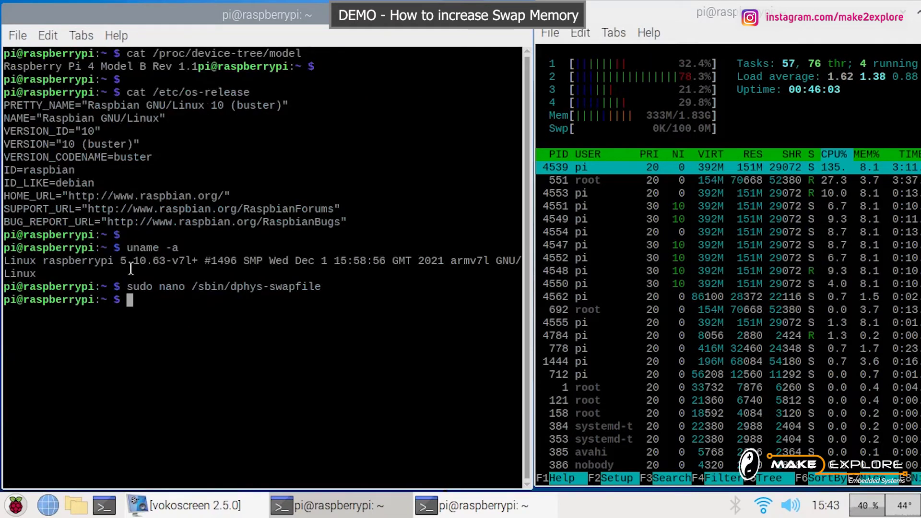
Open /etc/dphys-swapfile with sudo nano and move to the CONF_SWAPSIZE line
text(sudo )
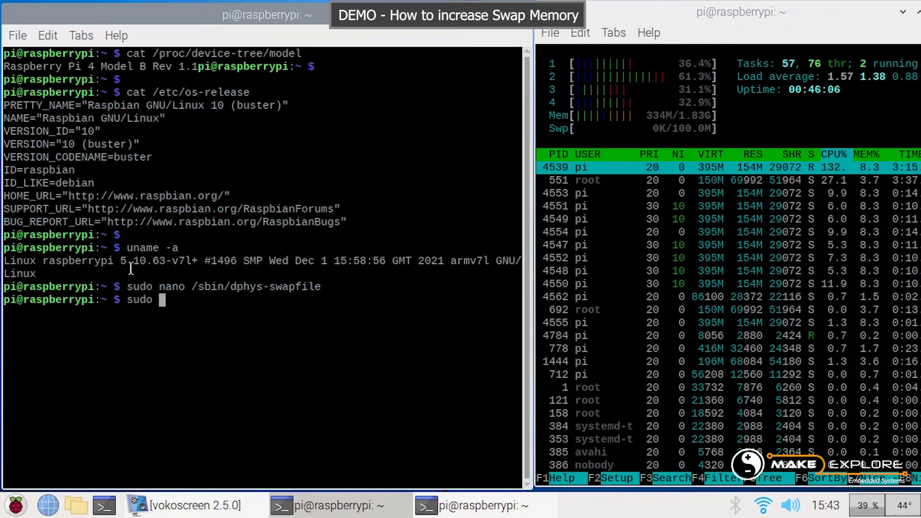
text(nano /etc/dphys-swapfile)
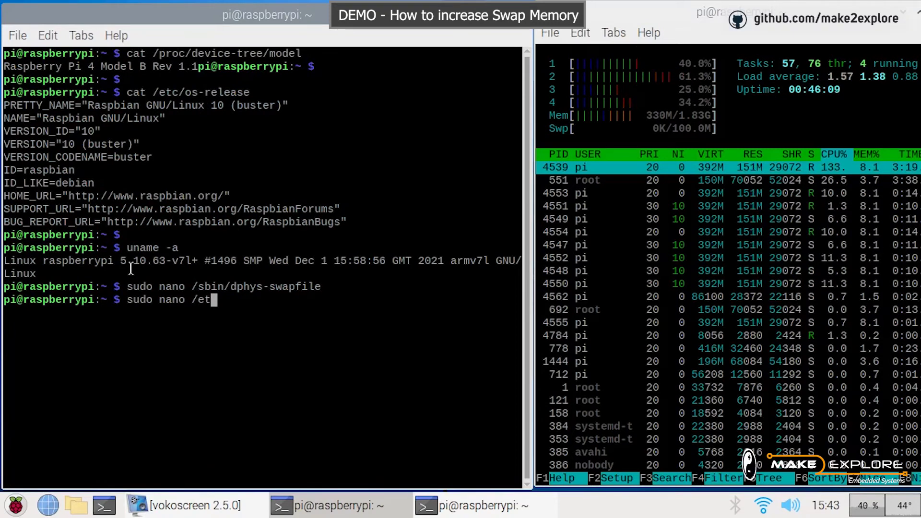
drag(191, 301, 321, 301)
click(341, 308)
key(Return)
key(Down)
key(Down)
key(Down)
key(Down)
key(Down)
key(Down)
key(Down)
key(Down)
key(Down)
key(Down)
key(Down)
key(Down)
key(Down)
key(Down)
key(Down)
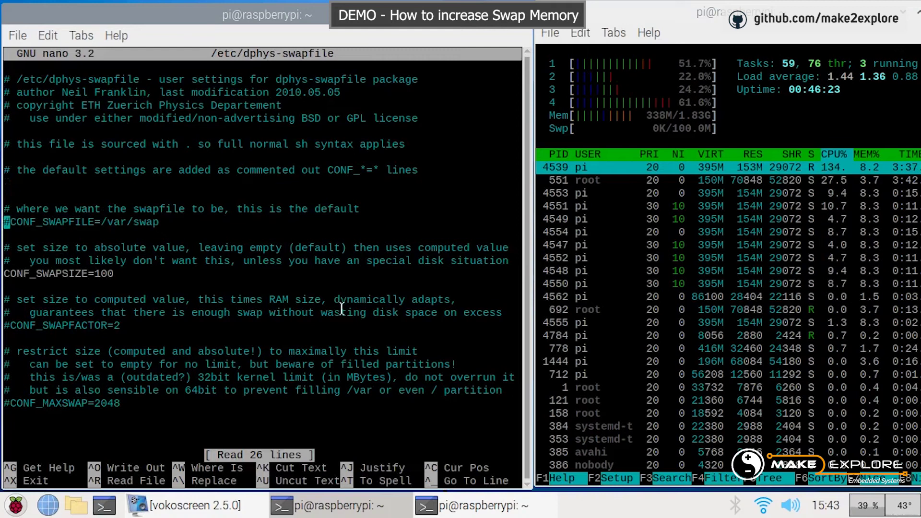
key(Right)
key(Right)
key(Right)
key(Right)
key(Right)
key(Right)
key(Right)
key(Right)
key(Right)
key(Right)
key(Right)
key(Right)
key(Right)
key(Right)
key(Right)
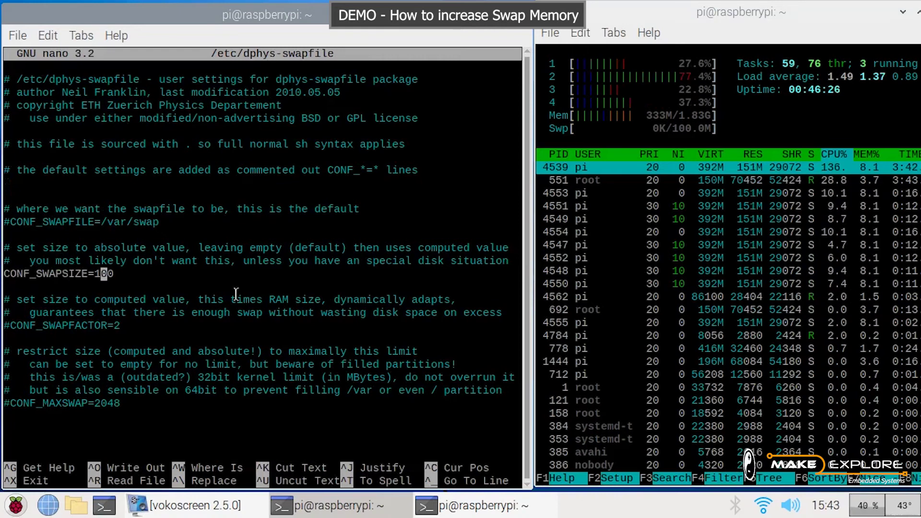
drag(10, 247, 279, 260)
click(143, 279)
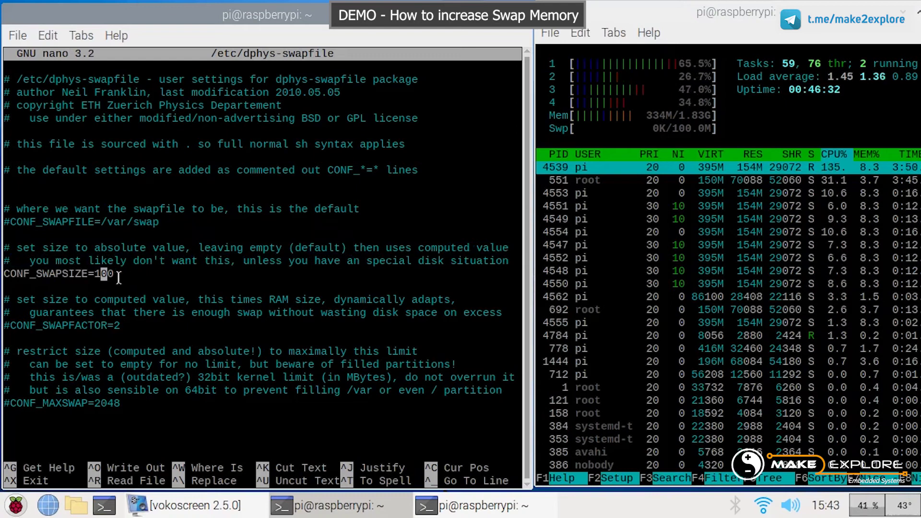
Change CONF_SWAPSIZE from 100 to 2048, save the file, and run sudo reboot now
key(Left)
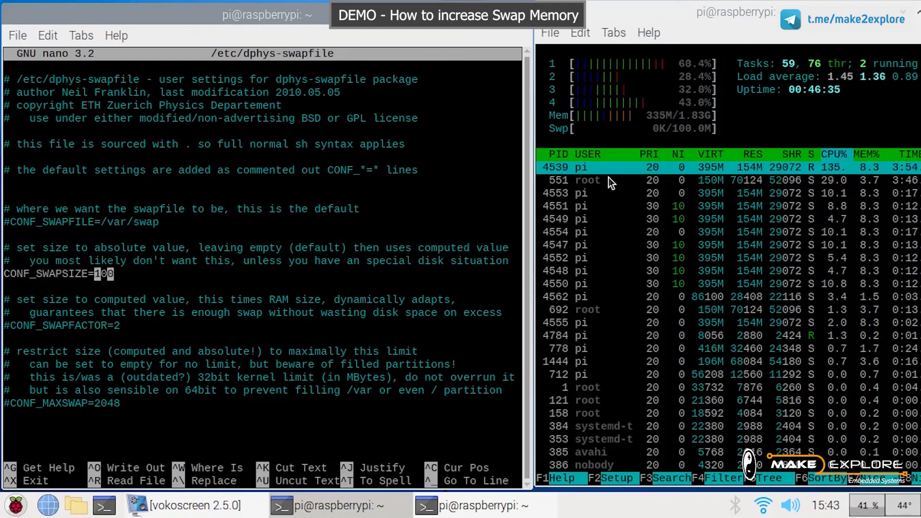
click(557, 136)
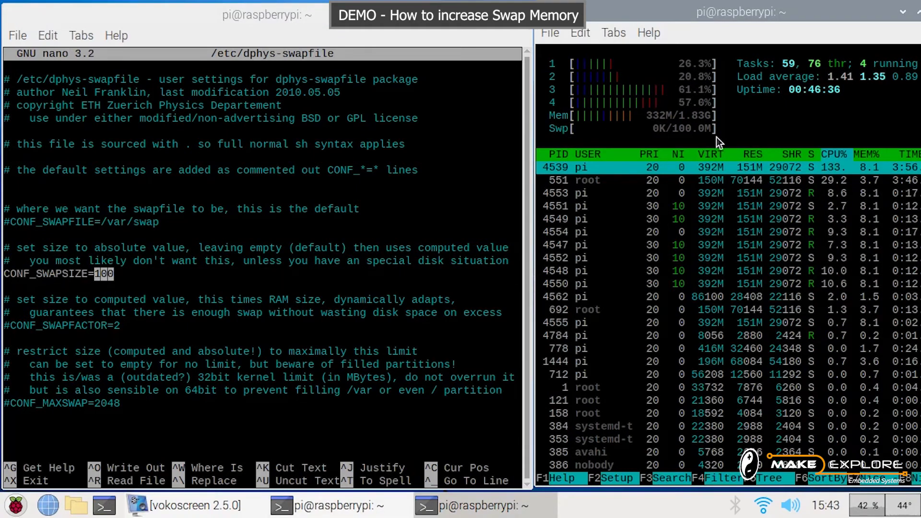
click(127, 276)
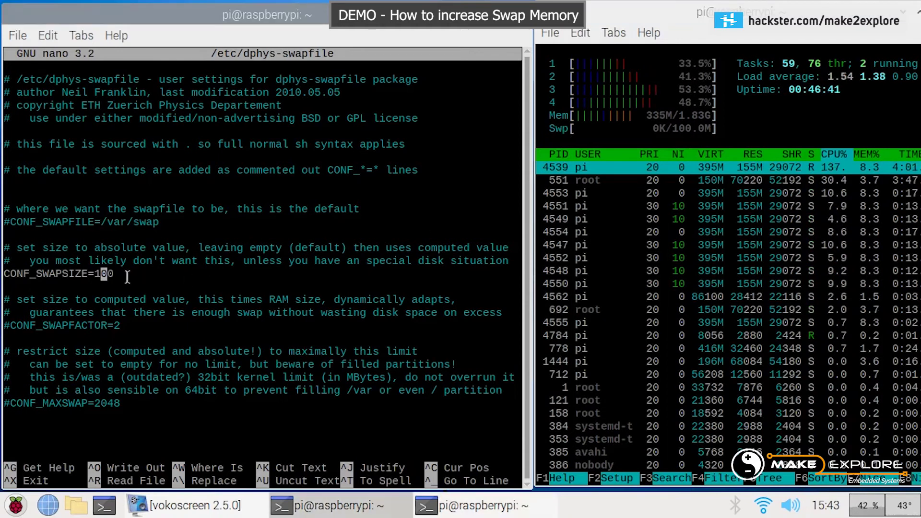
key(Right)
key(Right)
key(Right)
key(BackSpace)
key(BackSpace)
key(BackSpace)
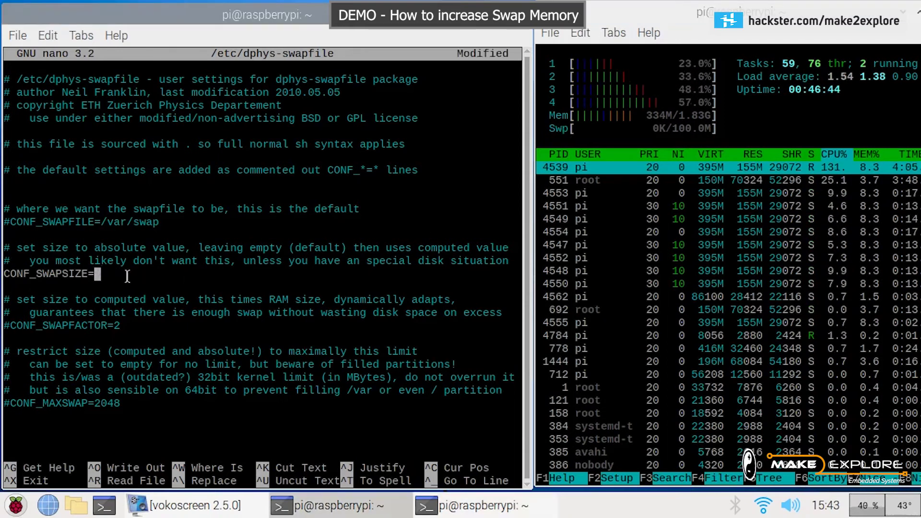
text(2048)
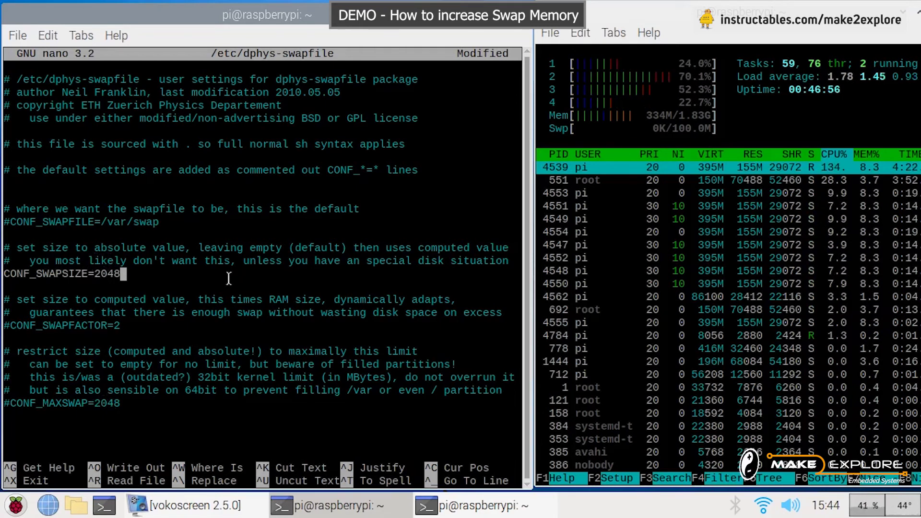
key(ctrl+x)
key(y)
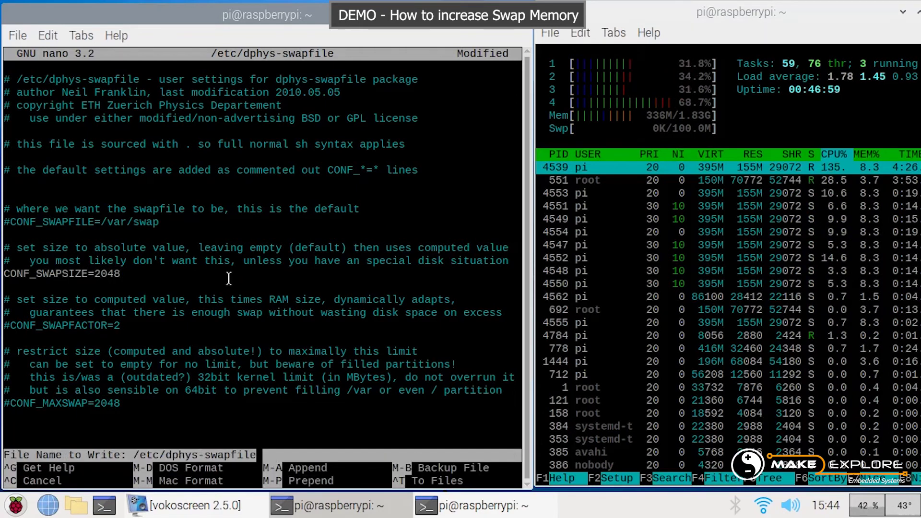
key(Return)
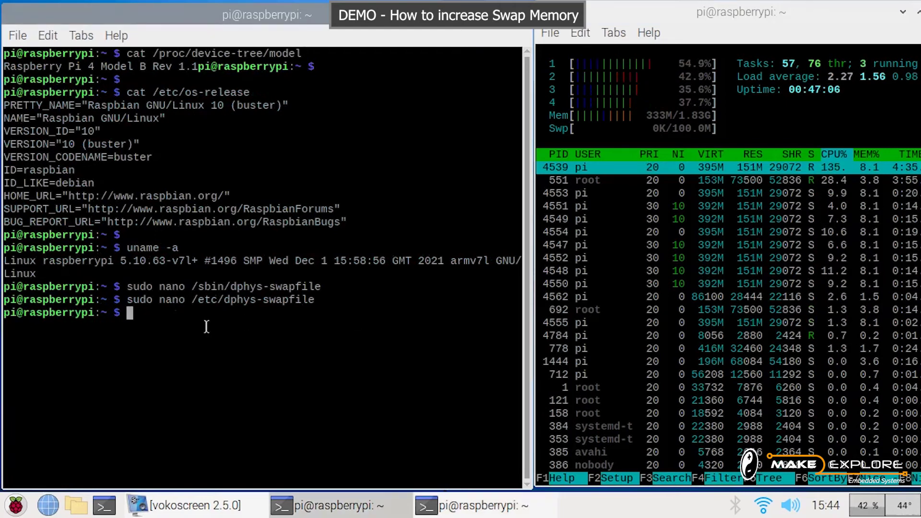
text(sudo reboot now)
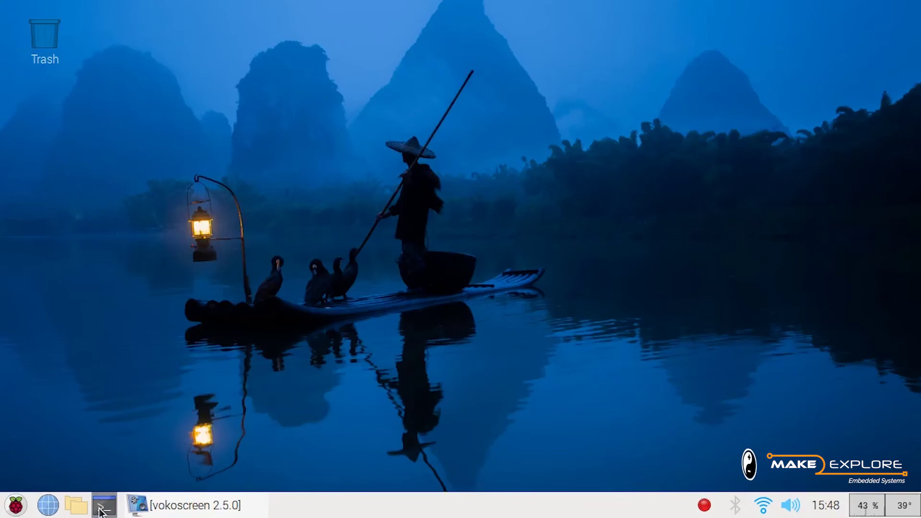
Open a maximized terminal and run htop to confirm swap now totals 2.00G
click(104, 507)
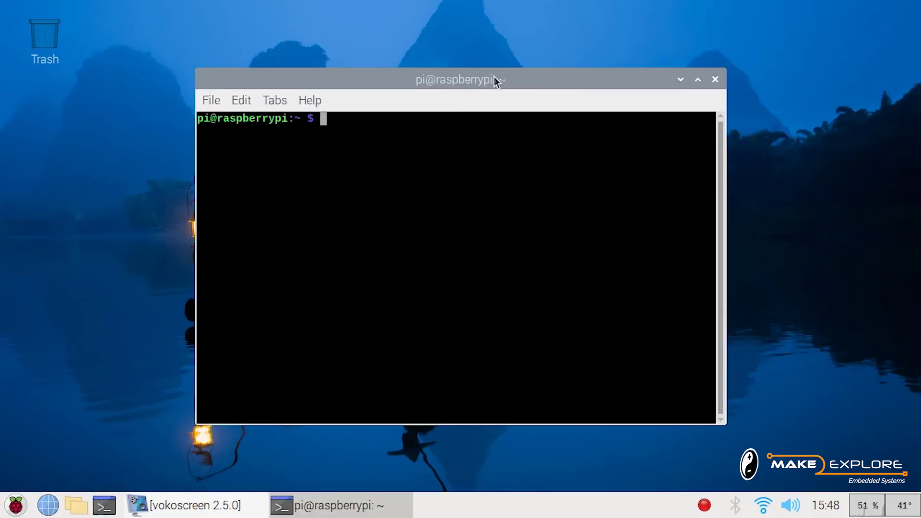
double_click(494, 79)
text(htop)
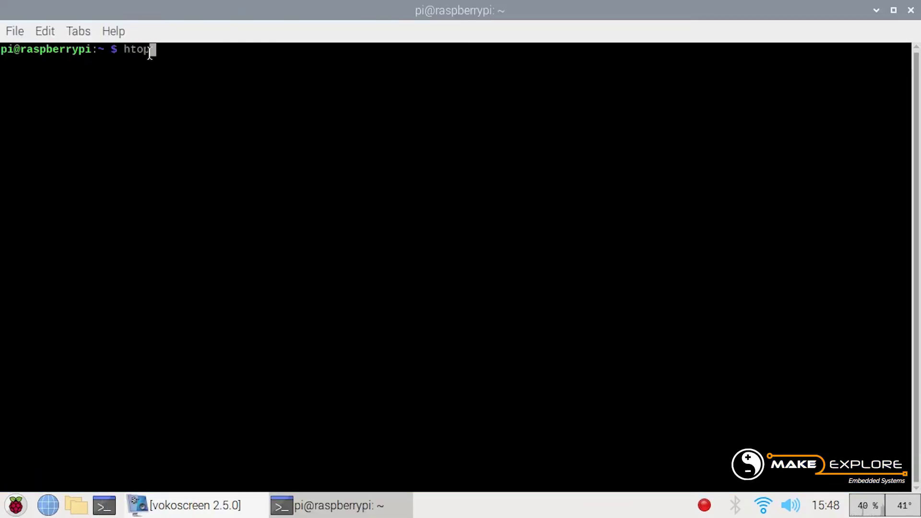
key(Return)
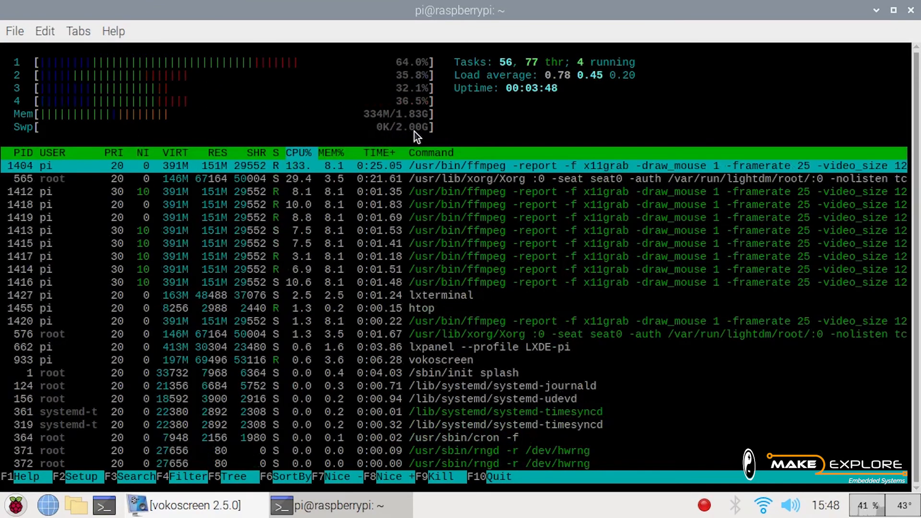
Quit htop and run sudo apt-get update to refresh the package lists
key(q)
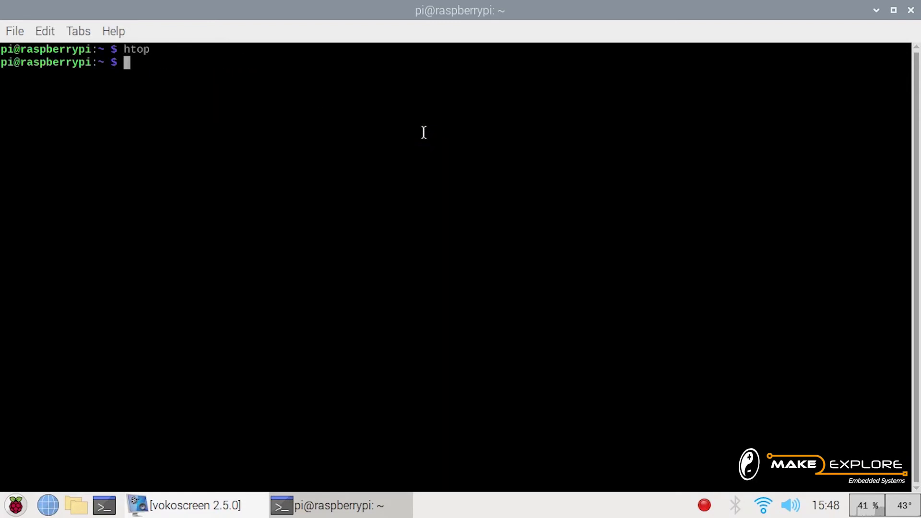
text(sudo)
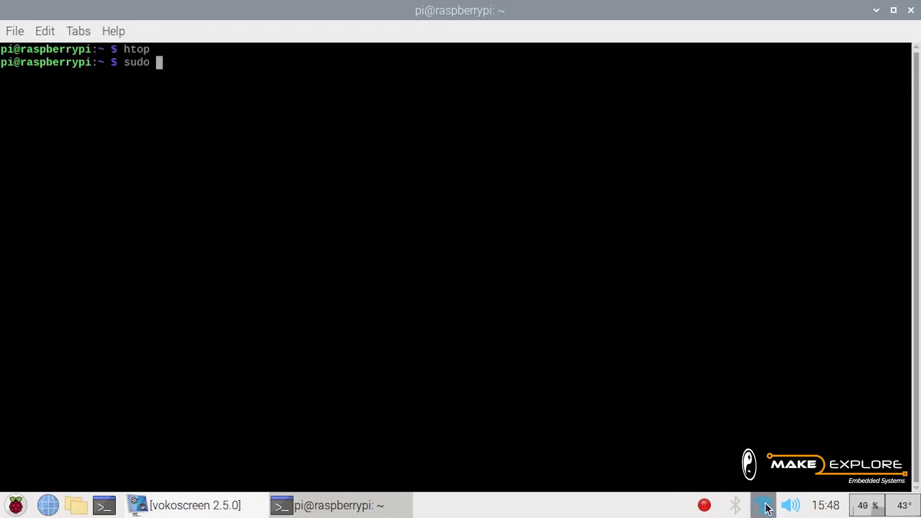
mouse_move(767, 508)
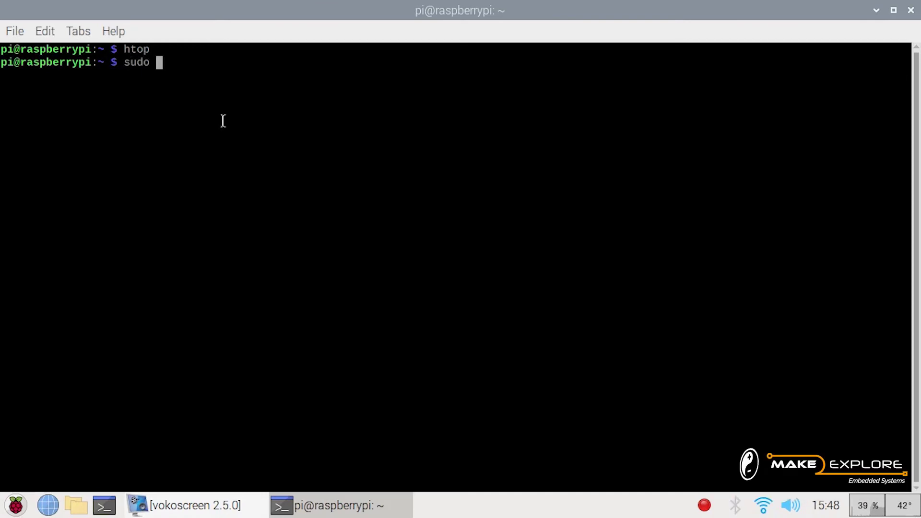
text(apt)
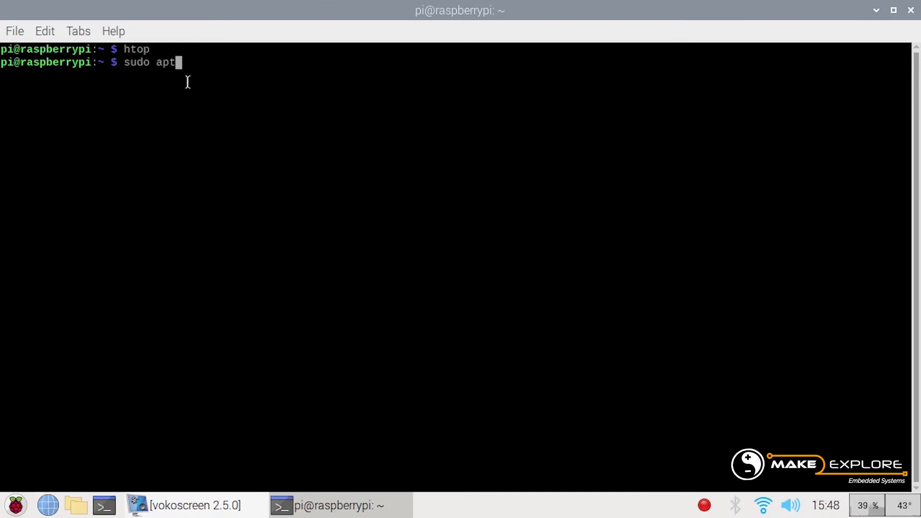
text(-get up)
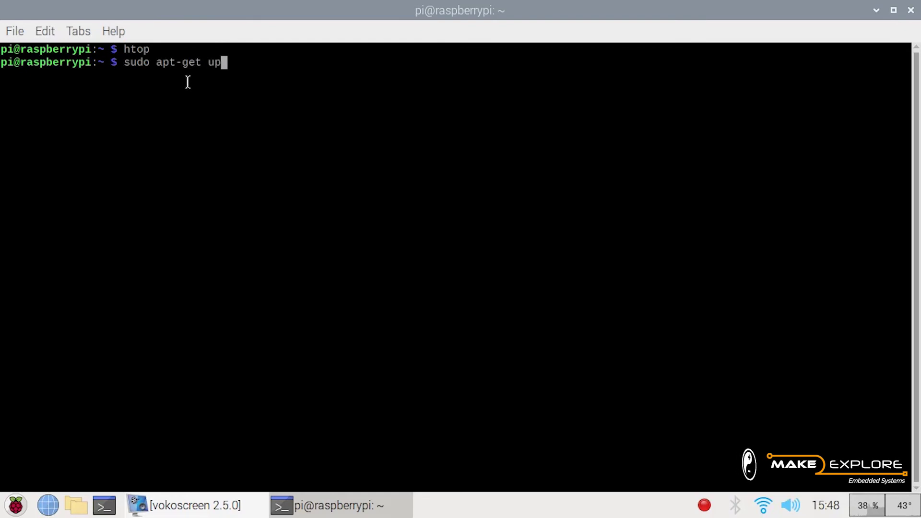
text(date)
key(Return)
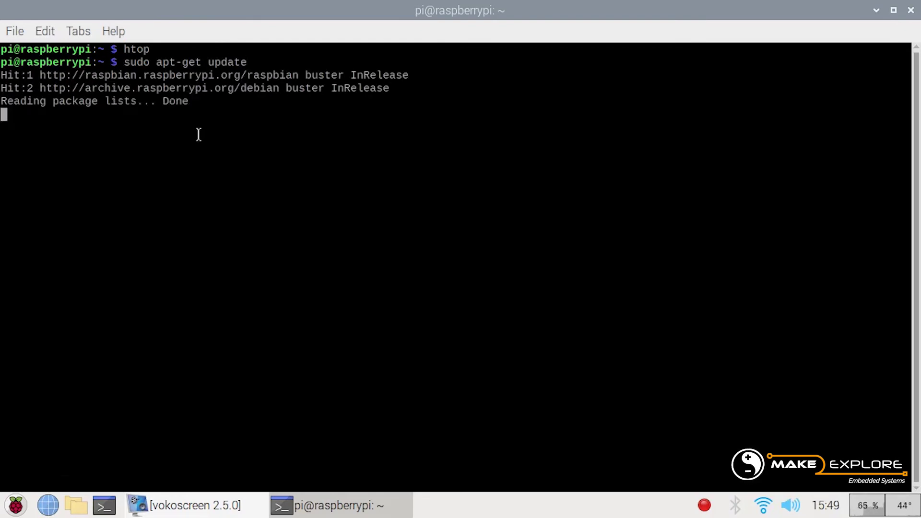
Edit the recalled command into sudo apt-get upgrade and run it
key(Up)
key(BackSpace)
key(BackSpace)
key(BackSpace)
key(BackSpace)
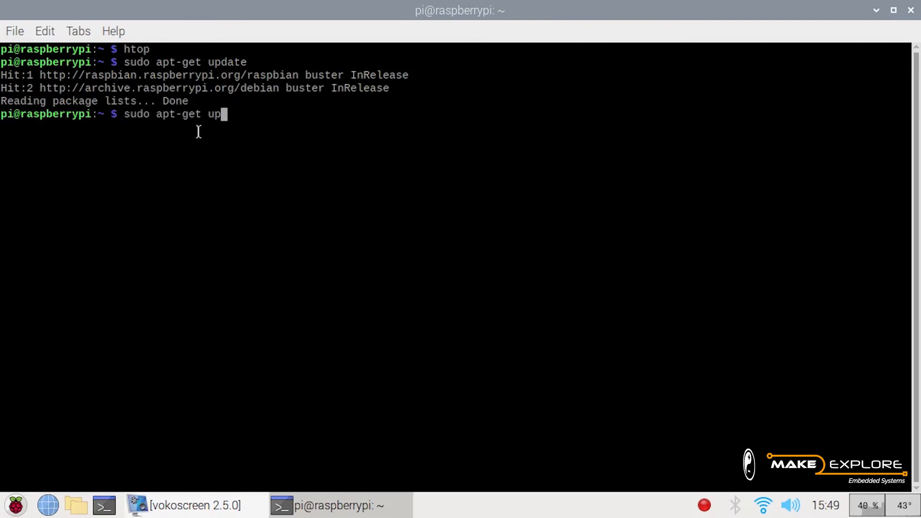
text(grade)
key(Return)
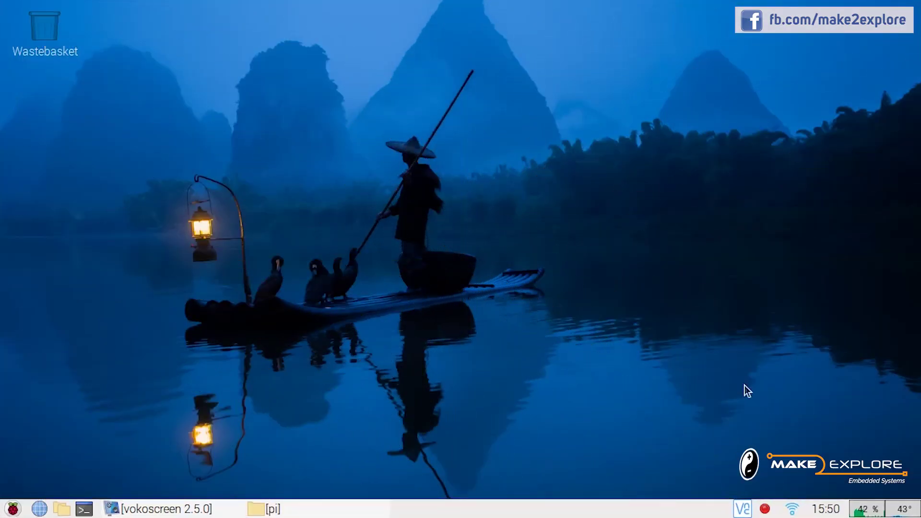
Run sudo rpi-eeprom-update in a new terminal; BOOTLOADER and VL805 both report up to date
mouse_move(796, 510)
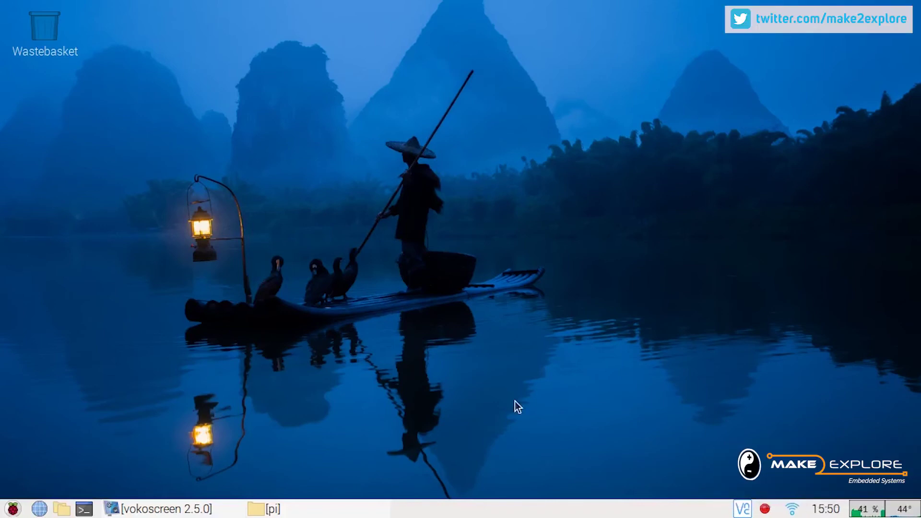
click(84, 508)
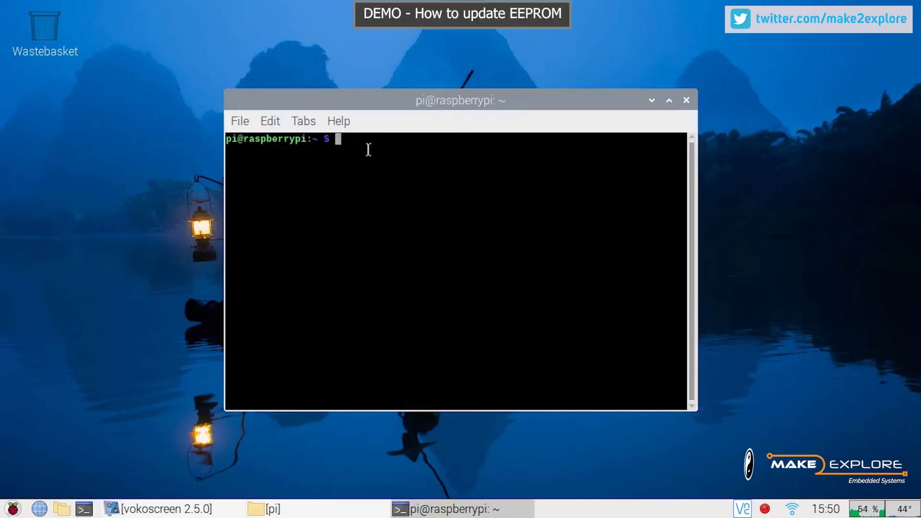
key(ctrl+shift+v)
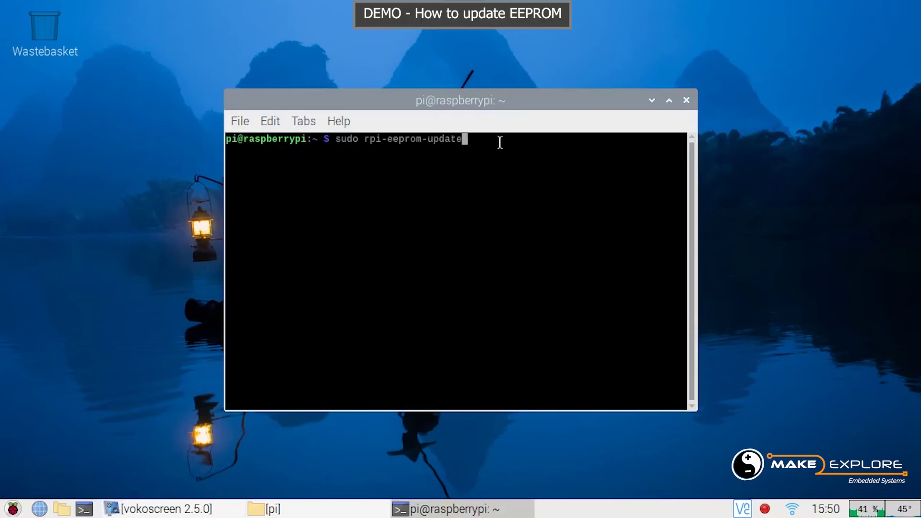
drag(334, 139, 468, 139)
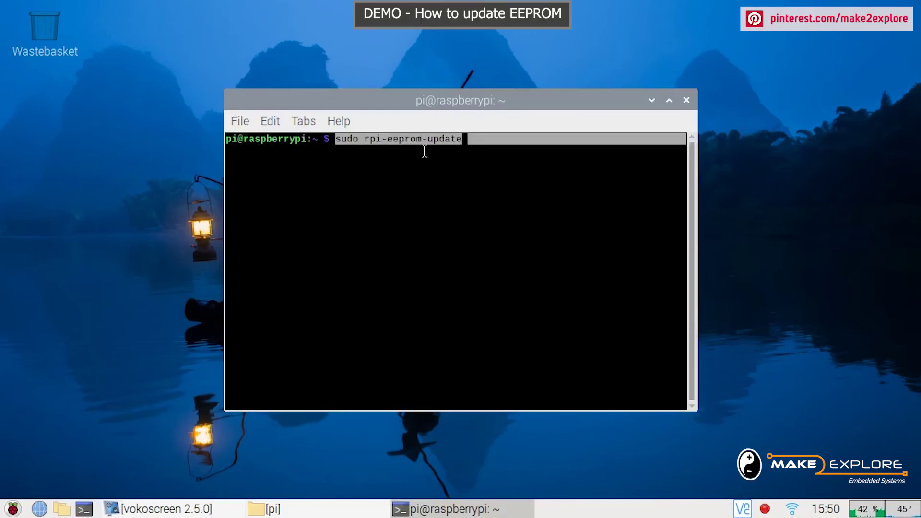
click(476, 141)
key(Return)
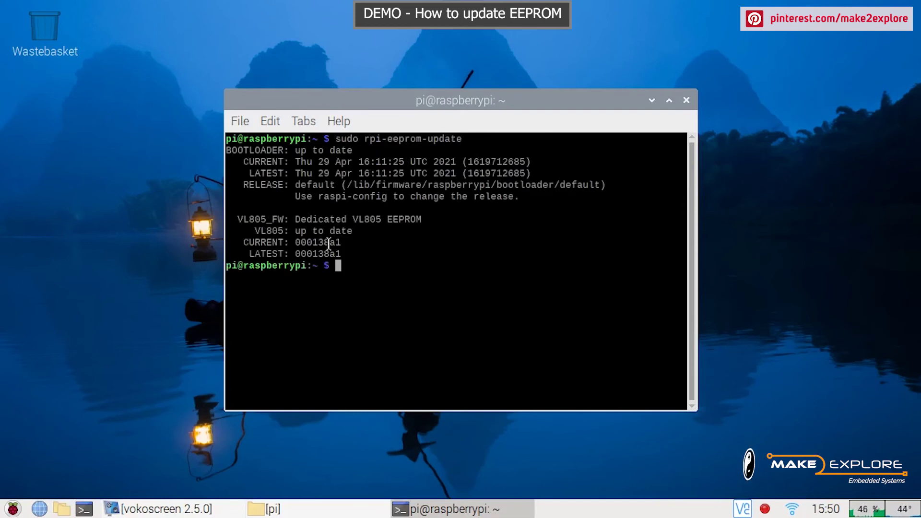
drag(361, 150, 220, 145)
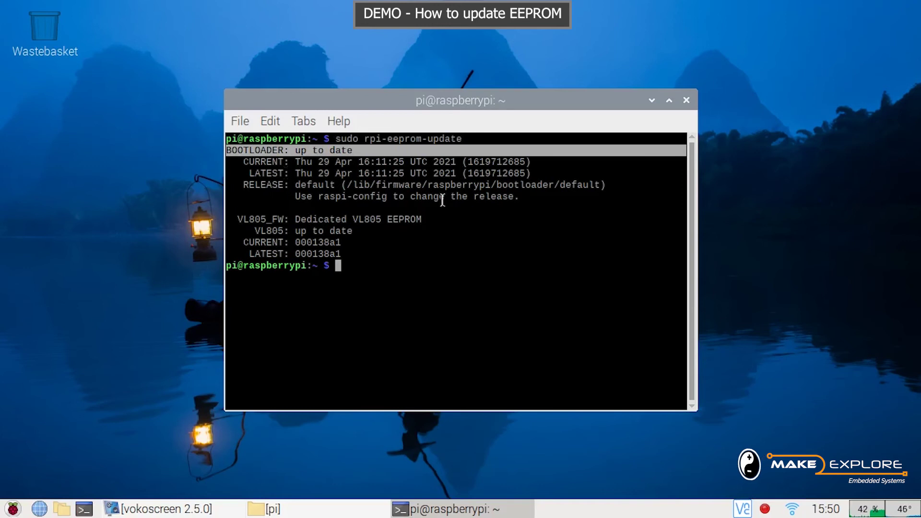
drag(427, 219, 238, 211)
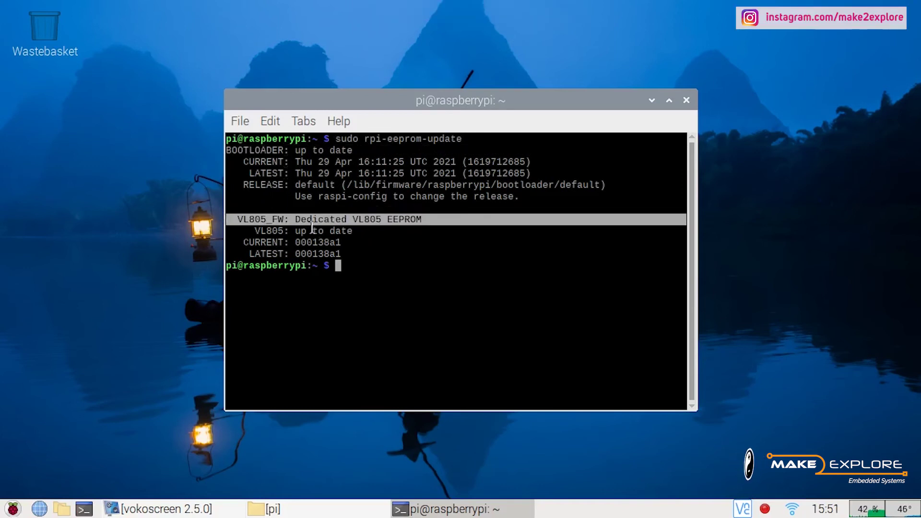
drag(367, 236, 225, 230)
click(377, 267)
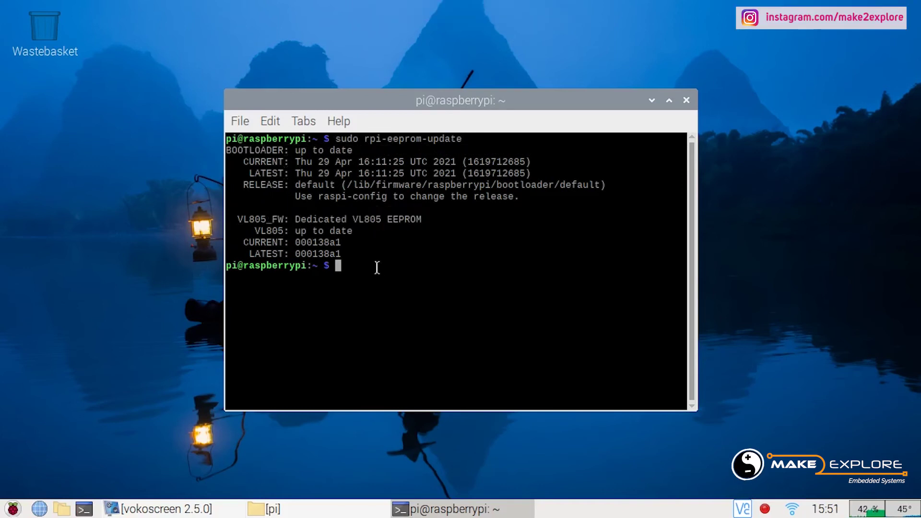
key(Return)
key(Return)
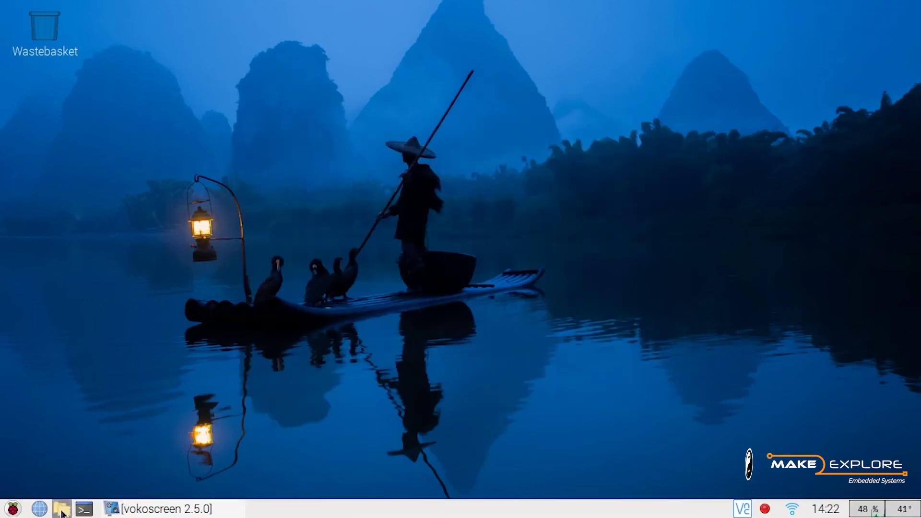
Launch Raspberry Pi Configuration from the menu and place it beside a new terminal
click(13, 508)
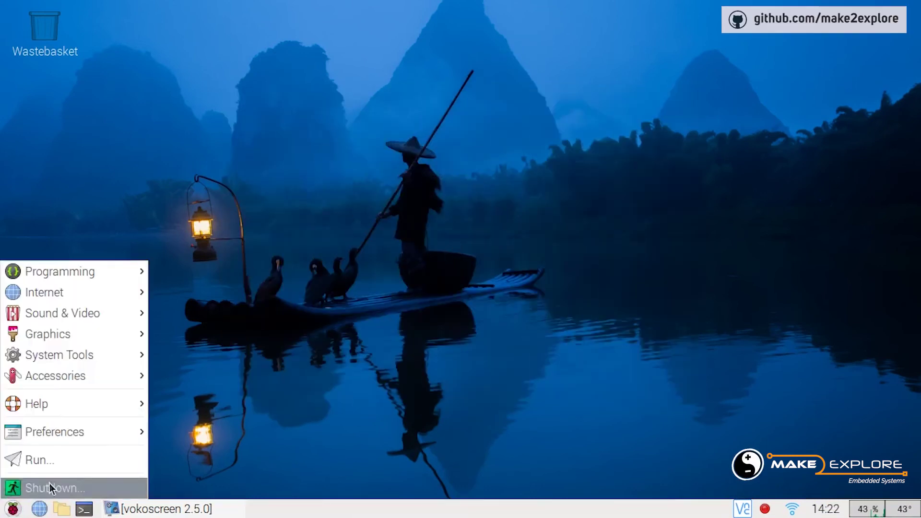
mouse_move(81, 436)
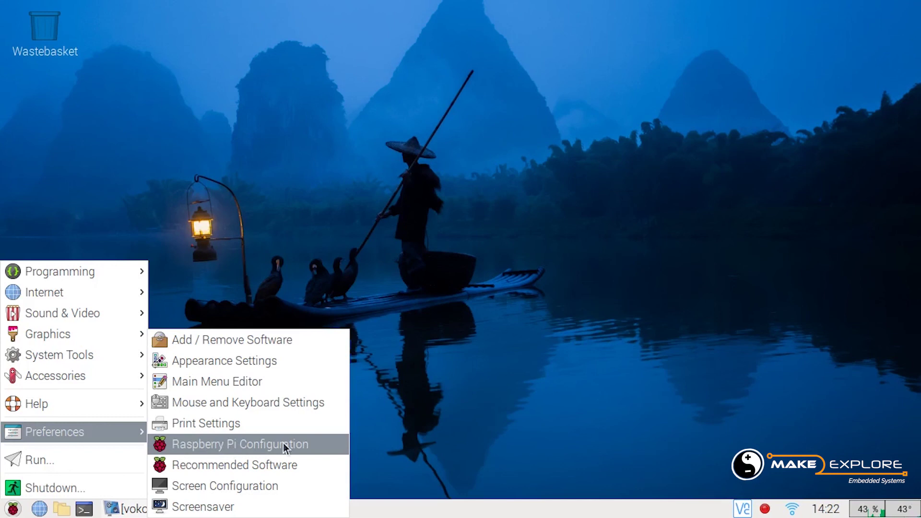
click(321, 445)
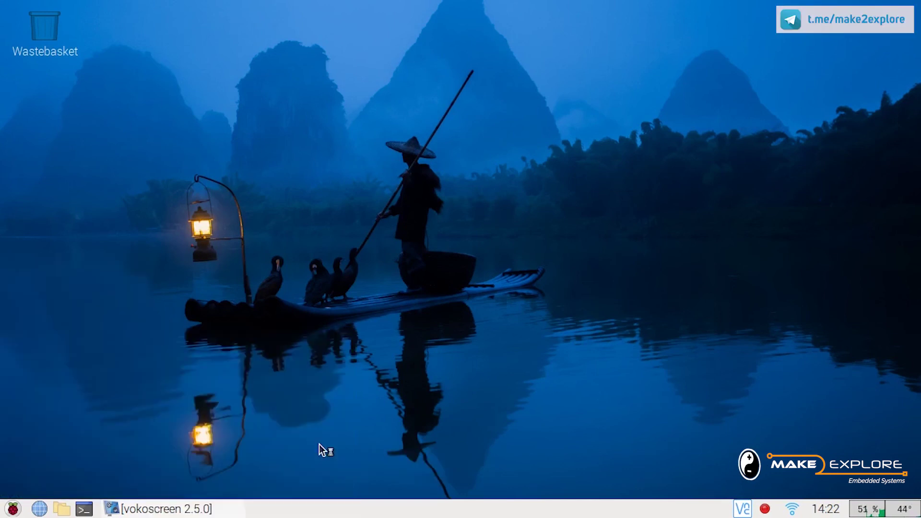
drag(493, 98, 263, 51)
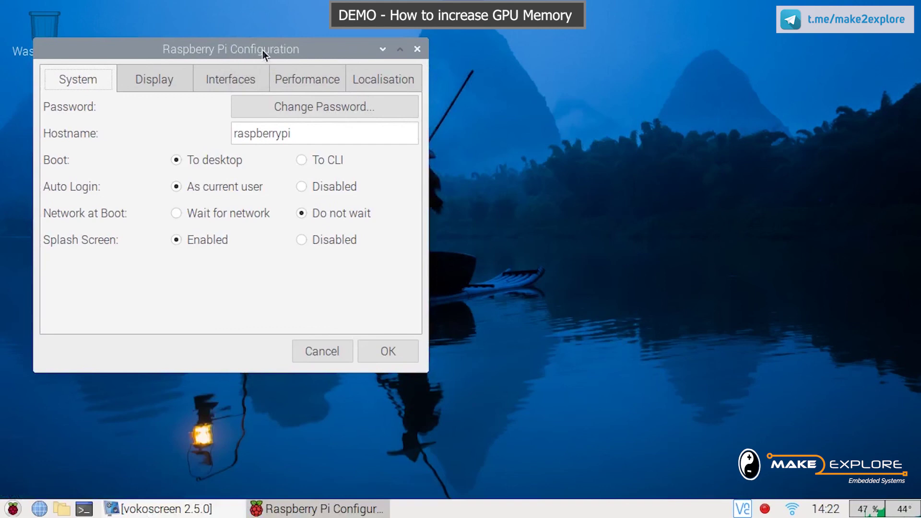
click(89, 512)
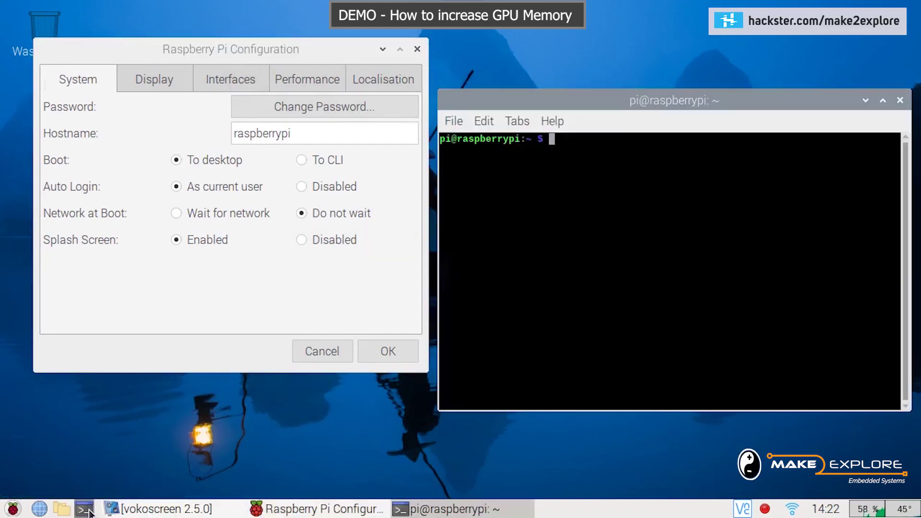
drag(783, 100, 793, 56)
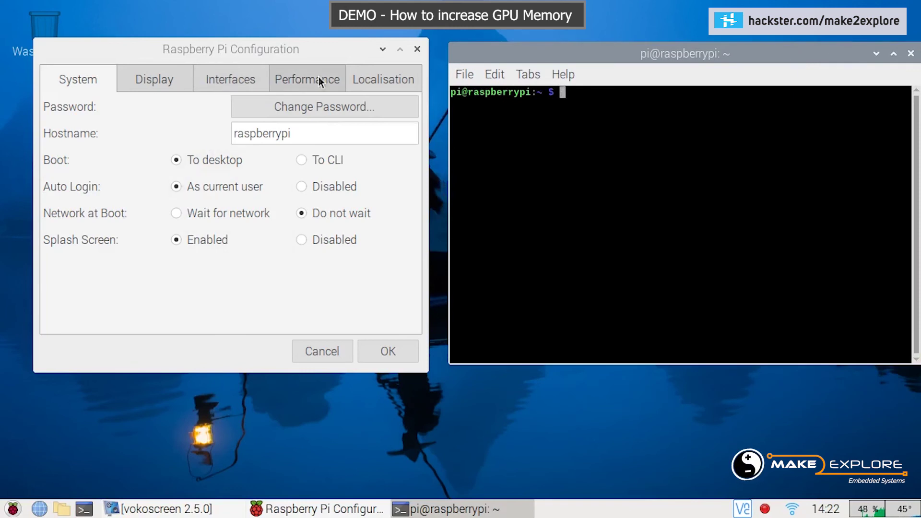
Change GPU Memory on the Performance tab from 76 to 128 and apply with OK
click(303, 80)
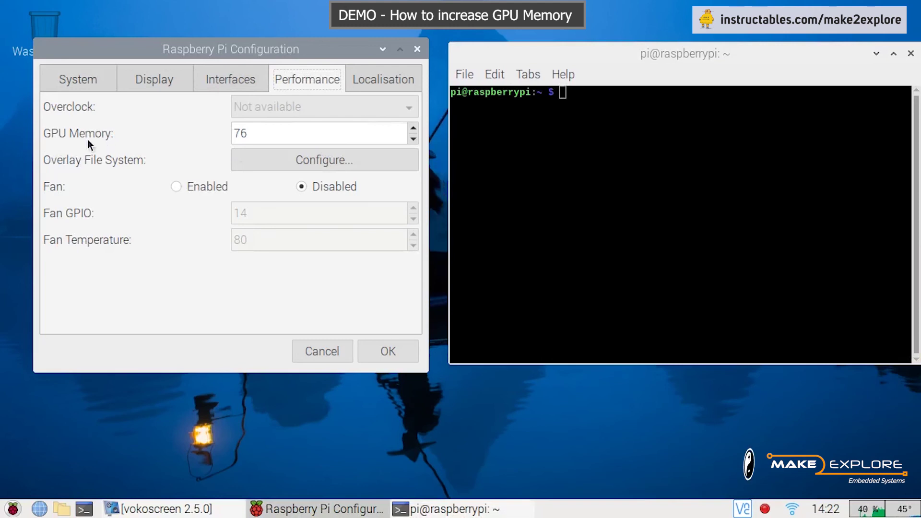
click(263, 135)
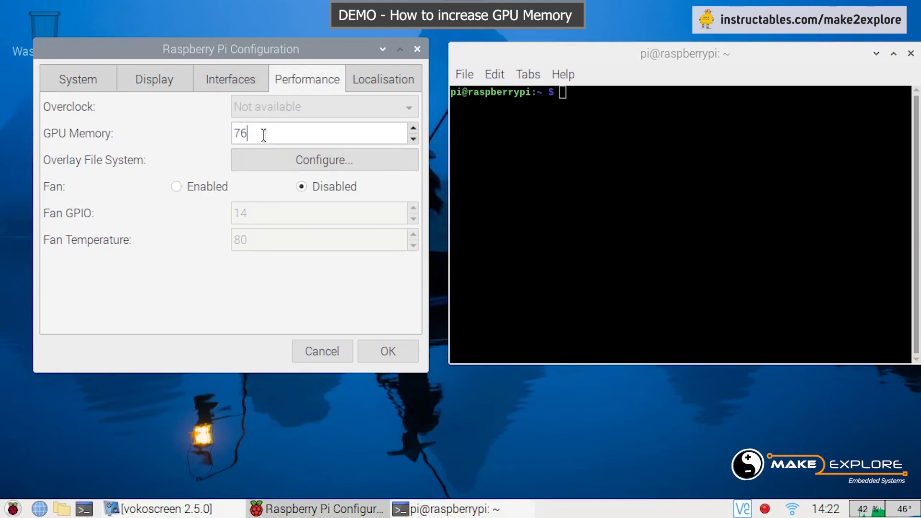
key(BackSpace)
key(BackSpace)
text(1)
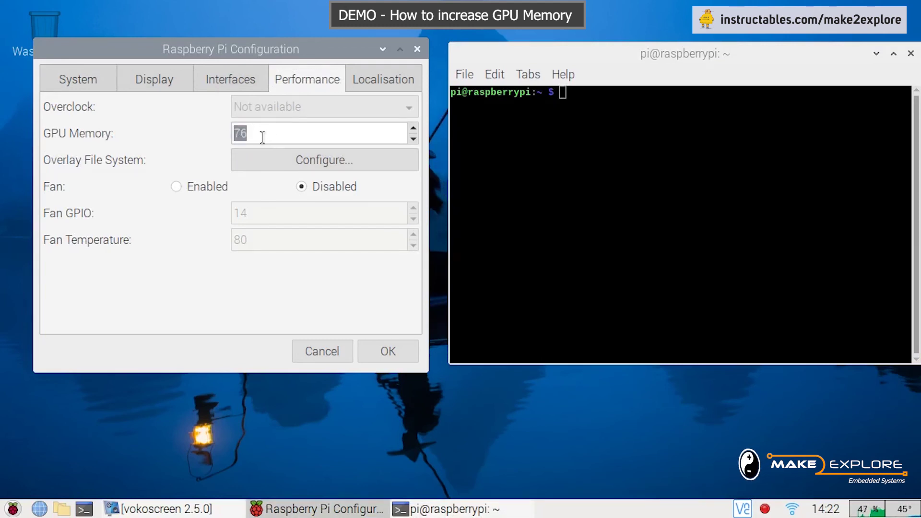
text(28)
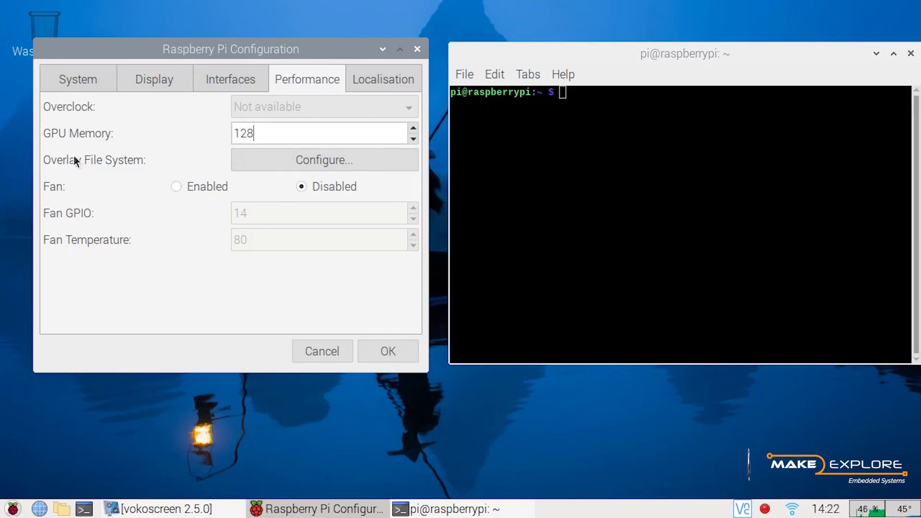
click(386, 353)
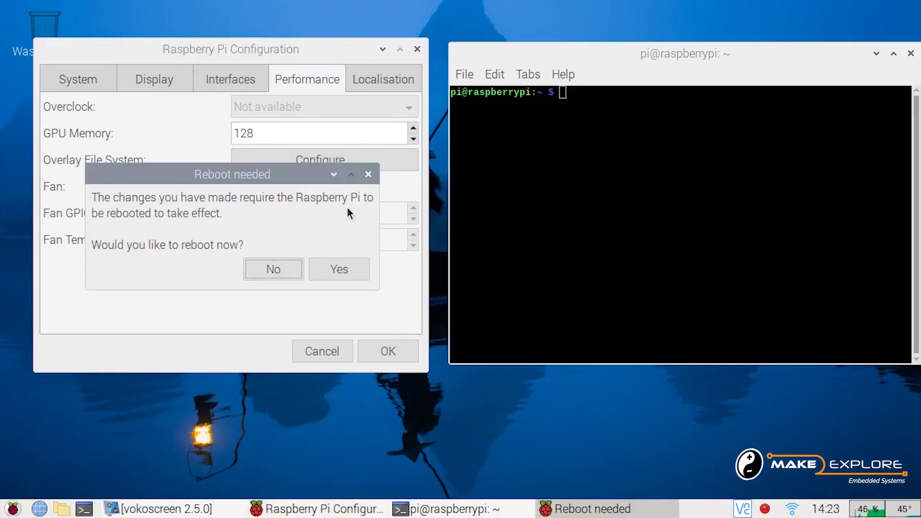
click(558, 152)
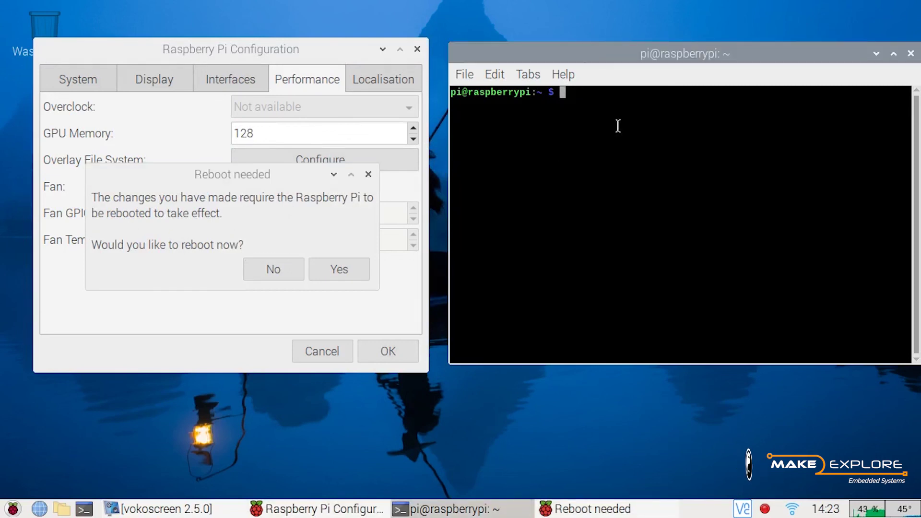
Confirm 128 MB GPU Memory in sudo raspi-config's Performance Options, then Finish to reach the reboot prompt
text(sudo )
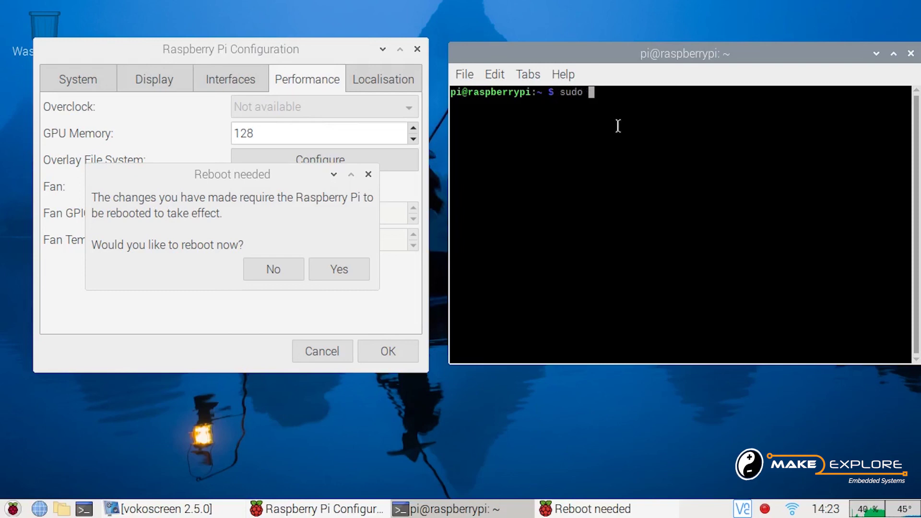
text(raspi-c)
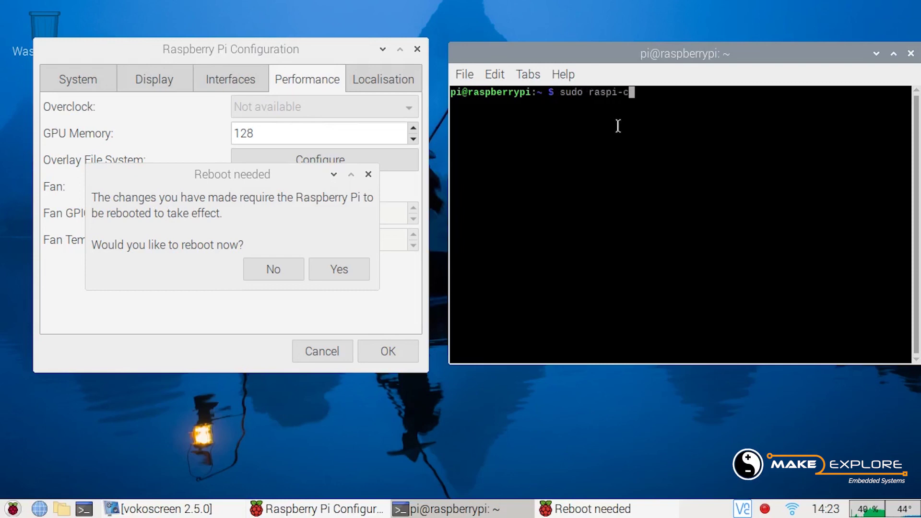
text(onfig)
key(Return)
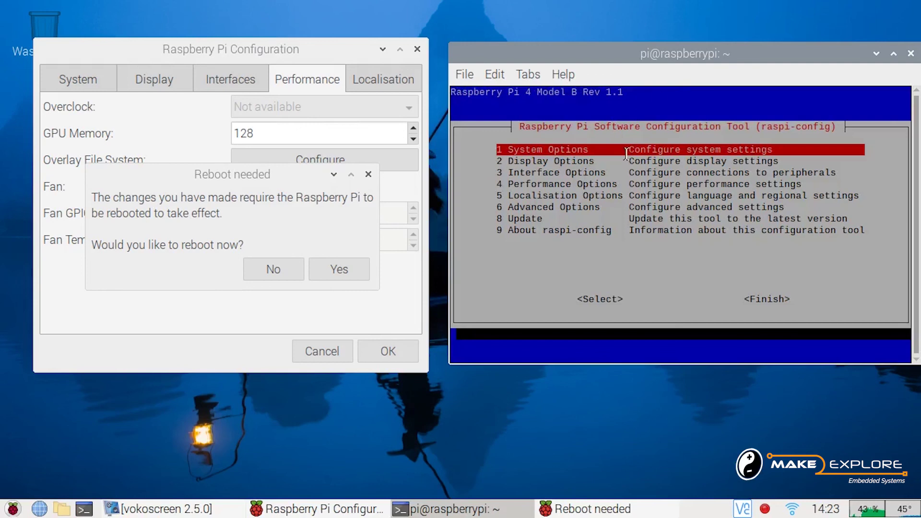
key(Down)
key(Down)
key(Down)
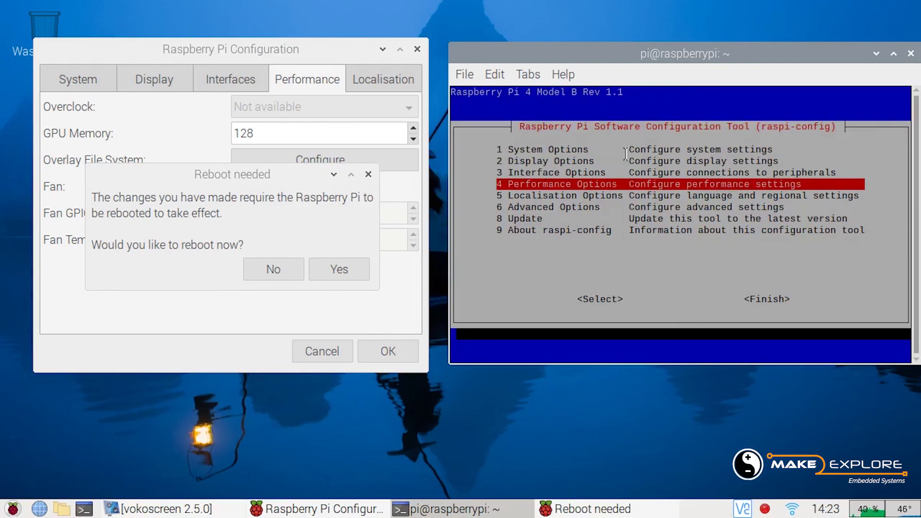
key(Return)
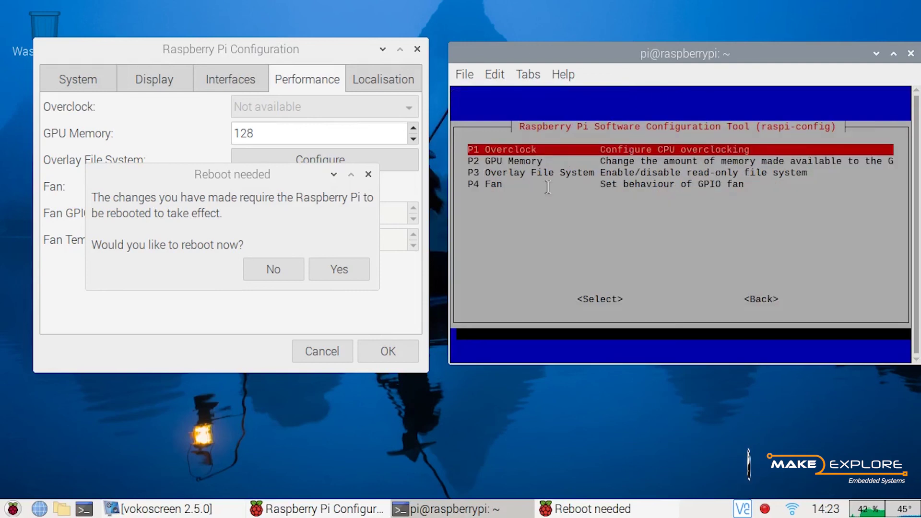
key(Down)
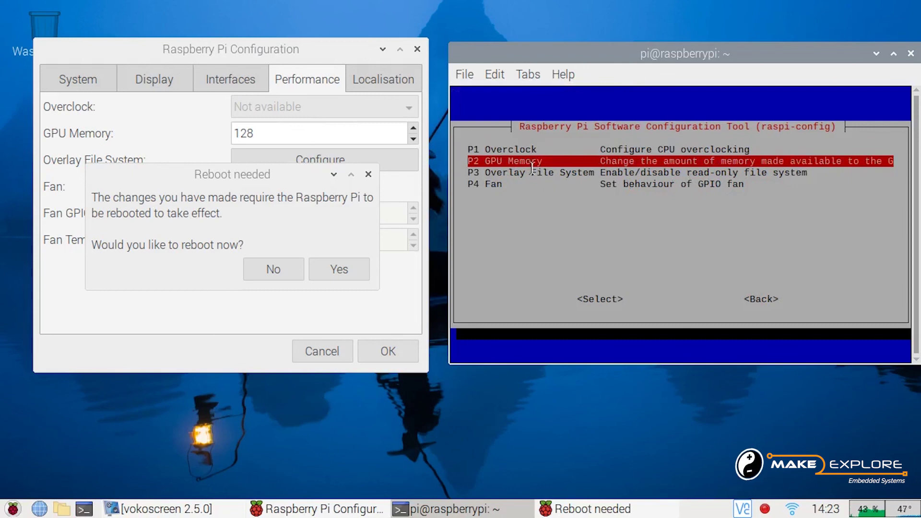
key(Return)
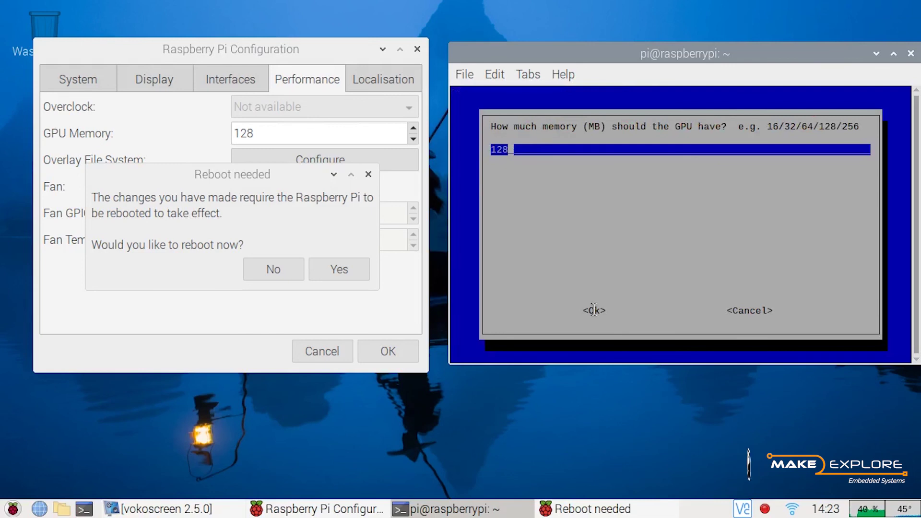
key(Tab)
key(Return)
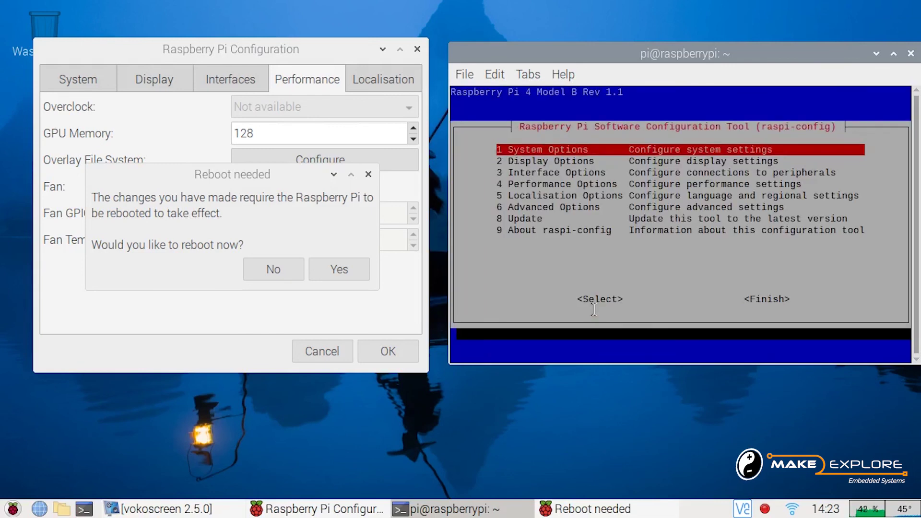
key(Tab)
key(Tab)
key(Return)
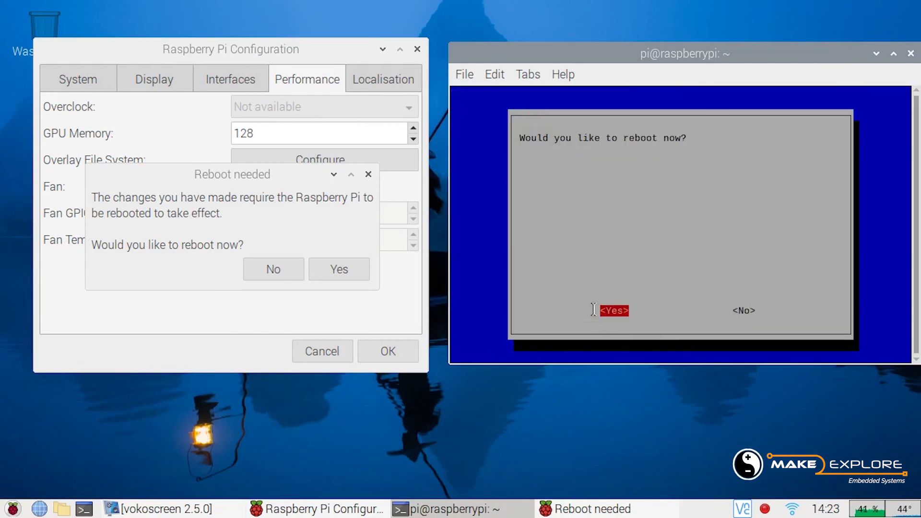